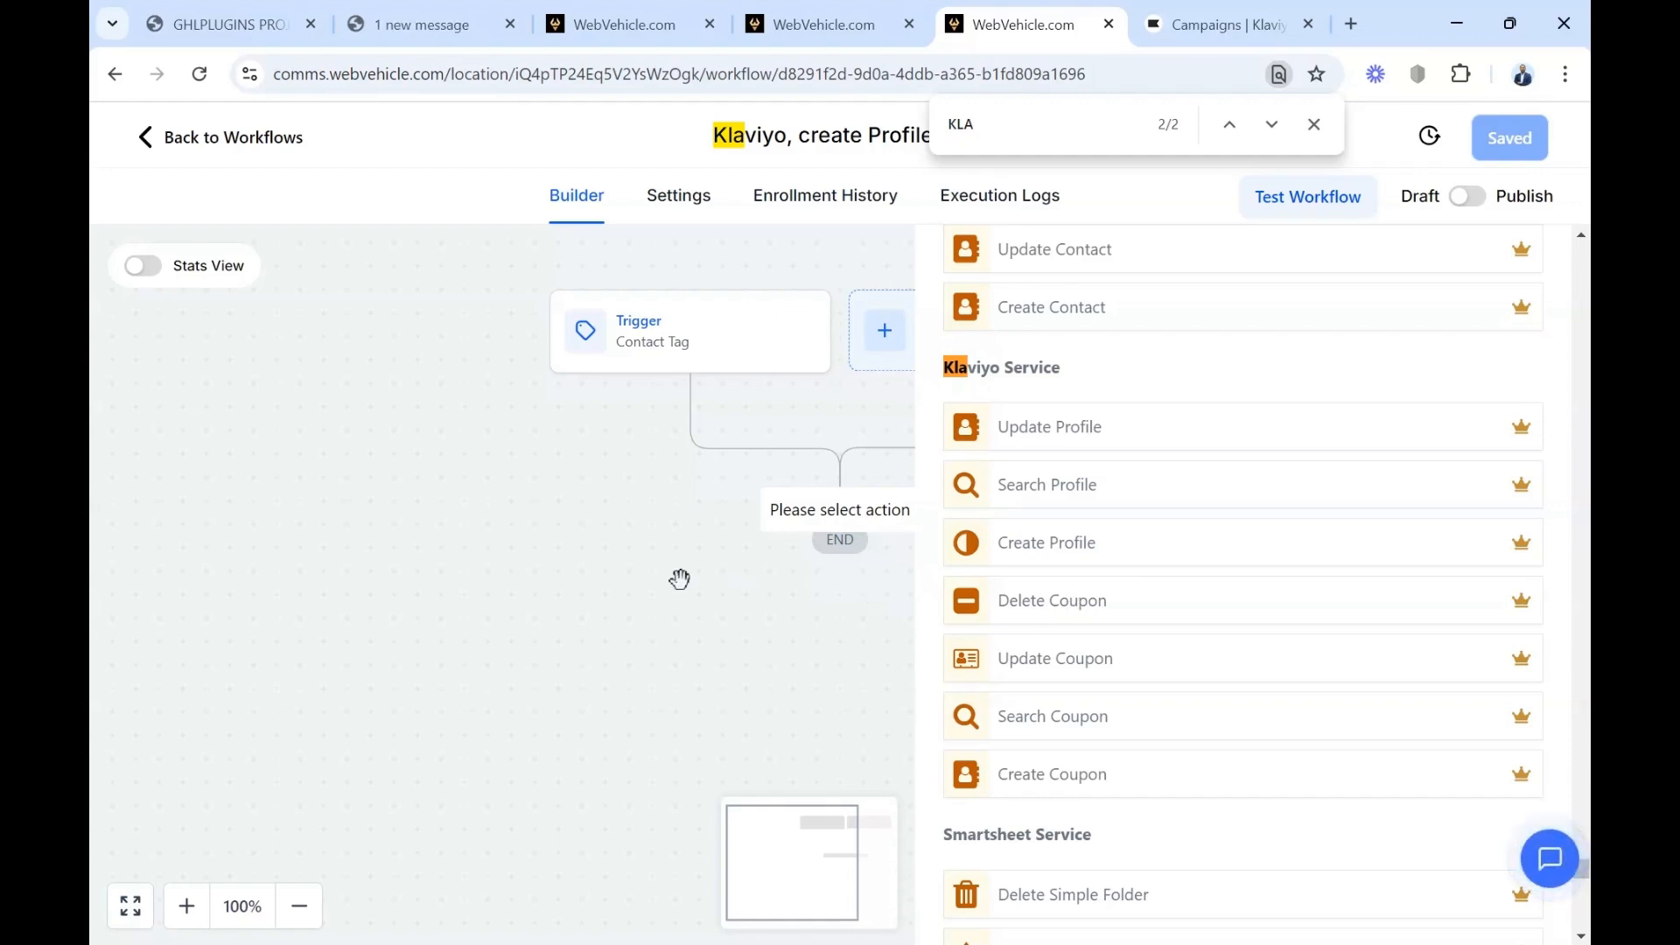
# Switch to the GHLPlugins linked accounts page and start linking an agency
pyautogui.click(422, 27)
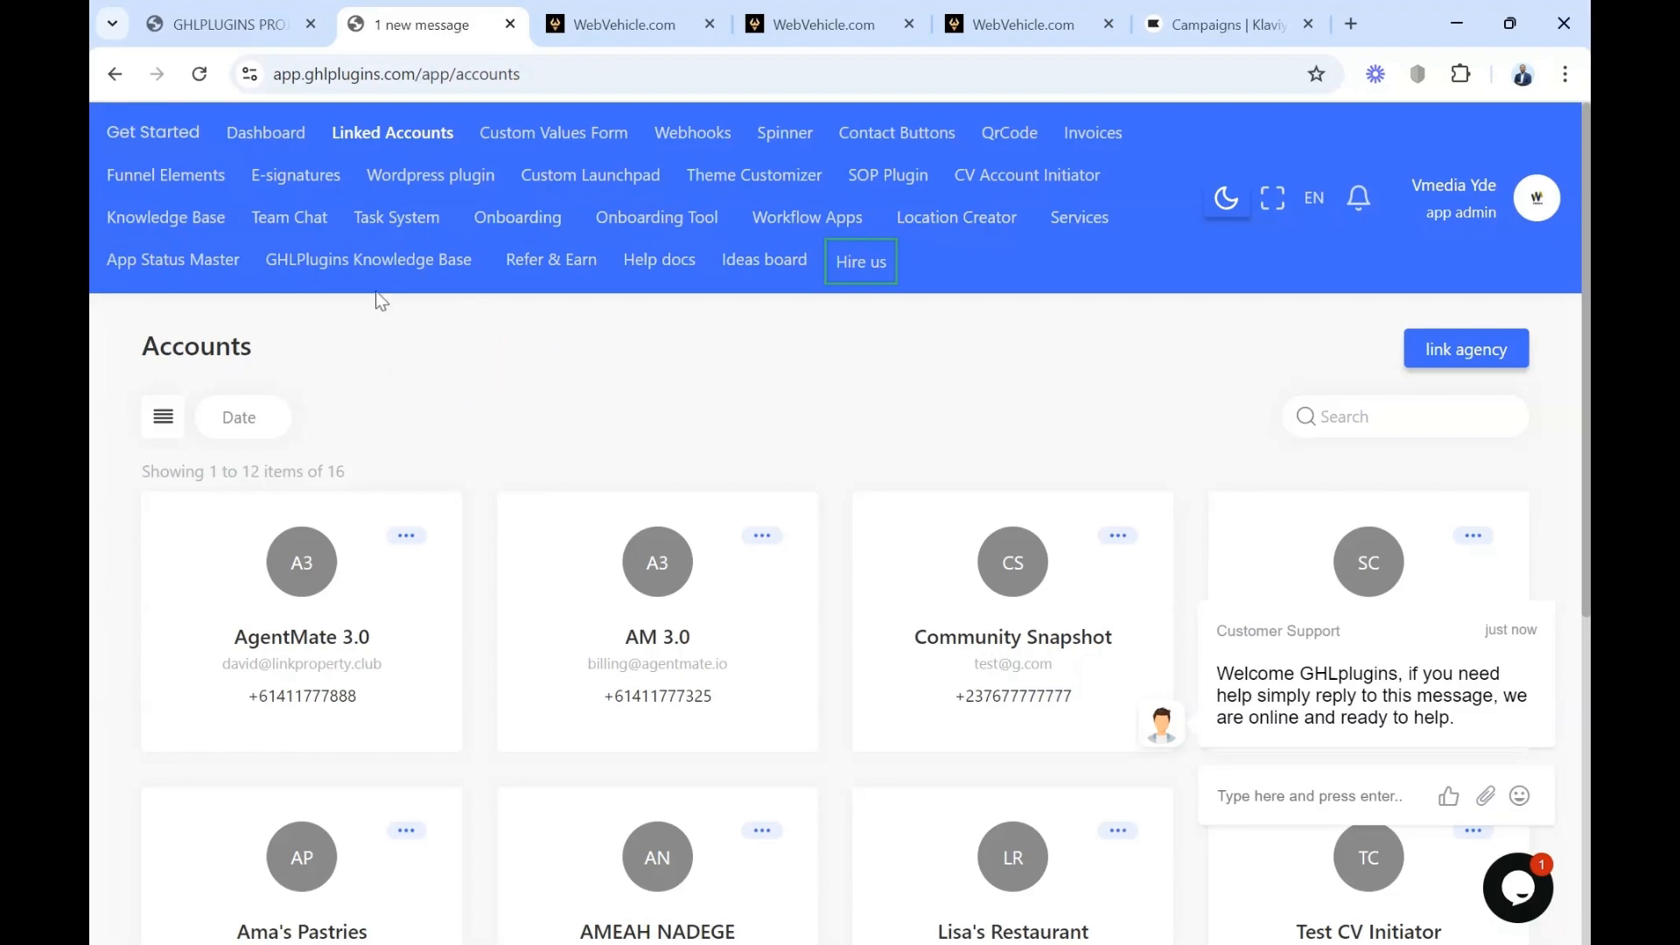
pyautogui.click(1466, 350)
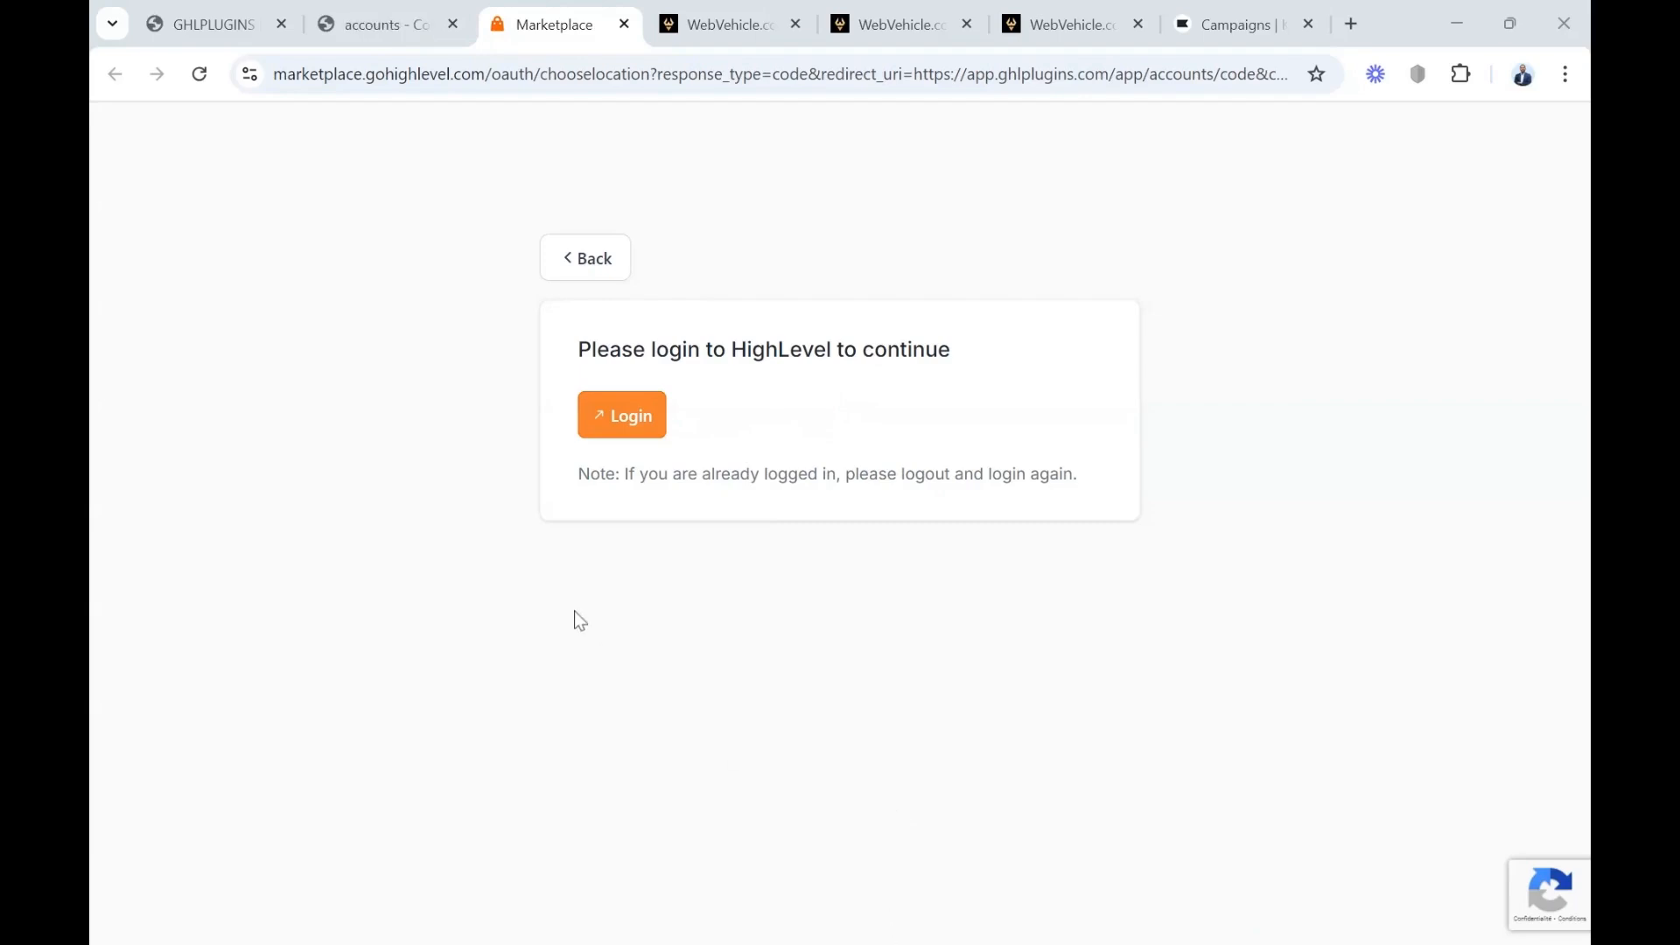
# Go to the GHLPlugins workflow apps, search the installed apps for "kla" and start the Klaviyo setup
pyautogui.click(378, 25)
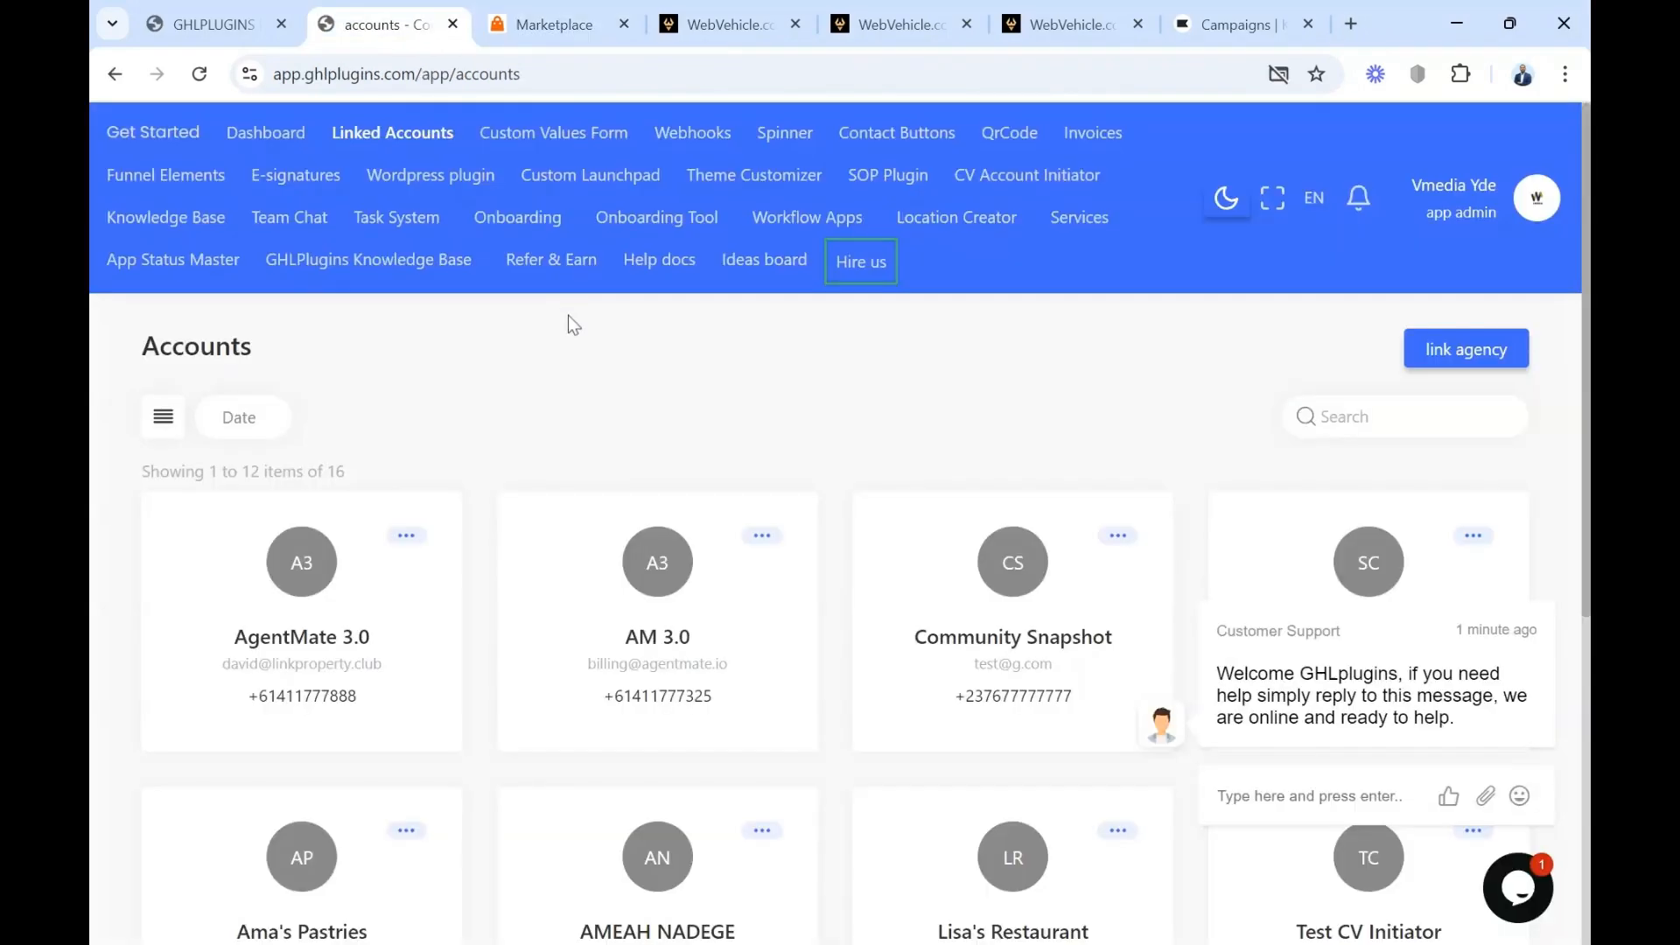
pyautogui.click(779, 225)
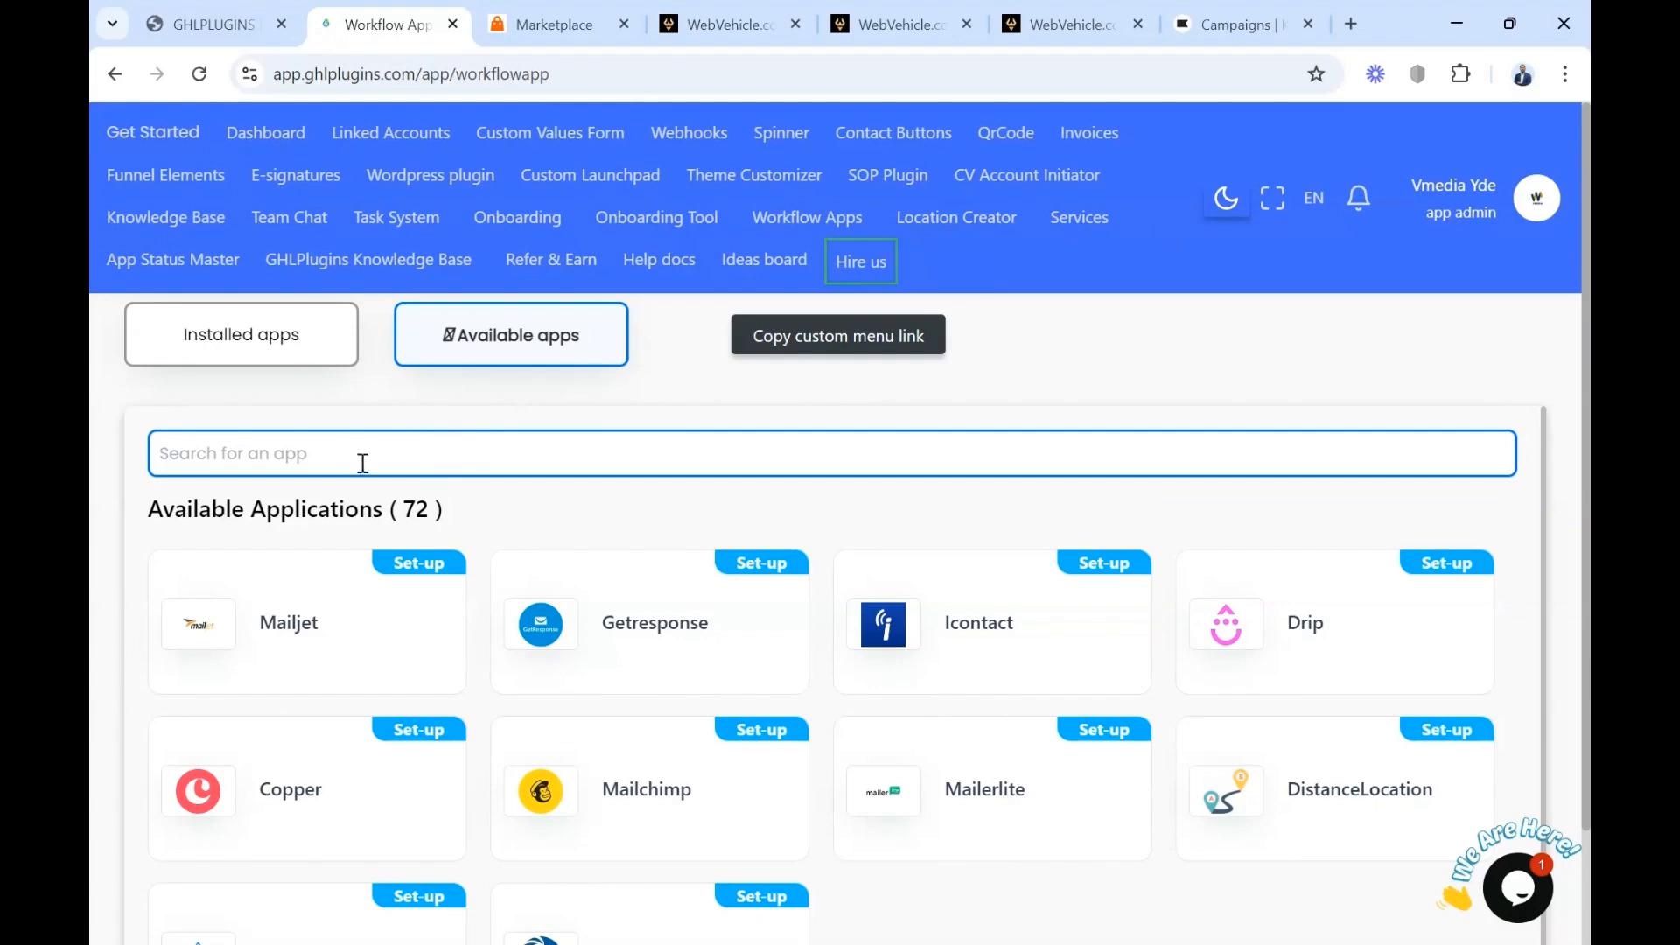
pyautogui.click(394, 460)
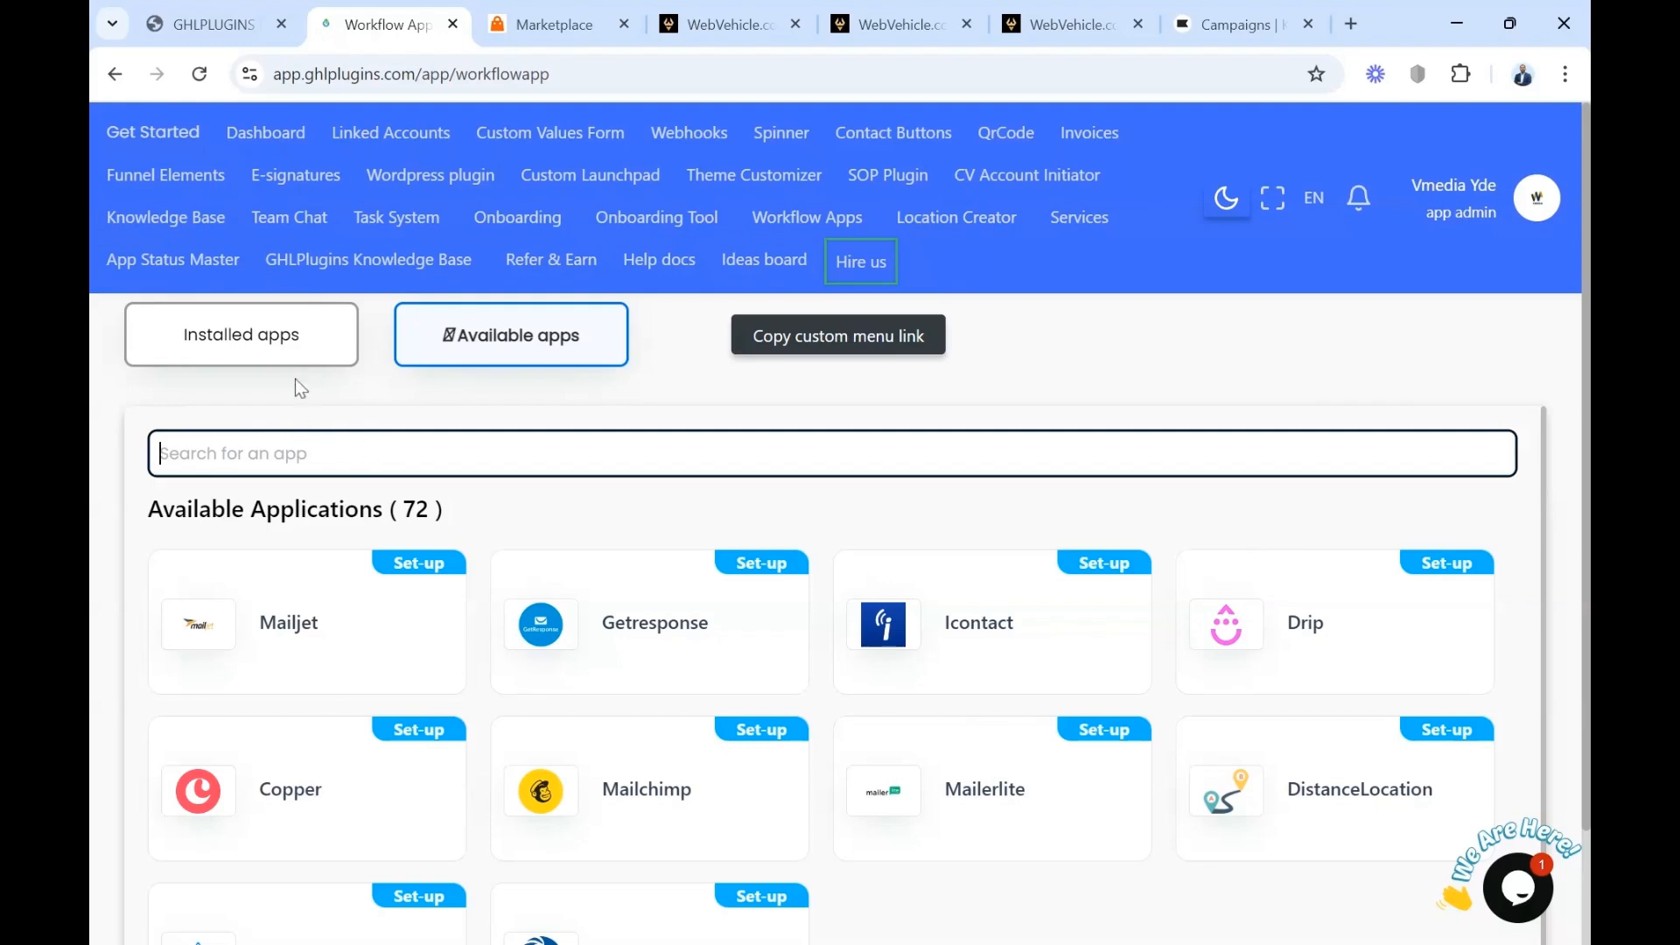
pyautogui.click(277, 346)
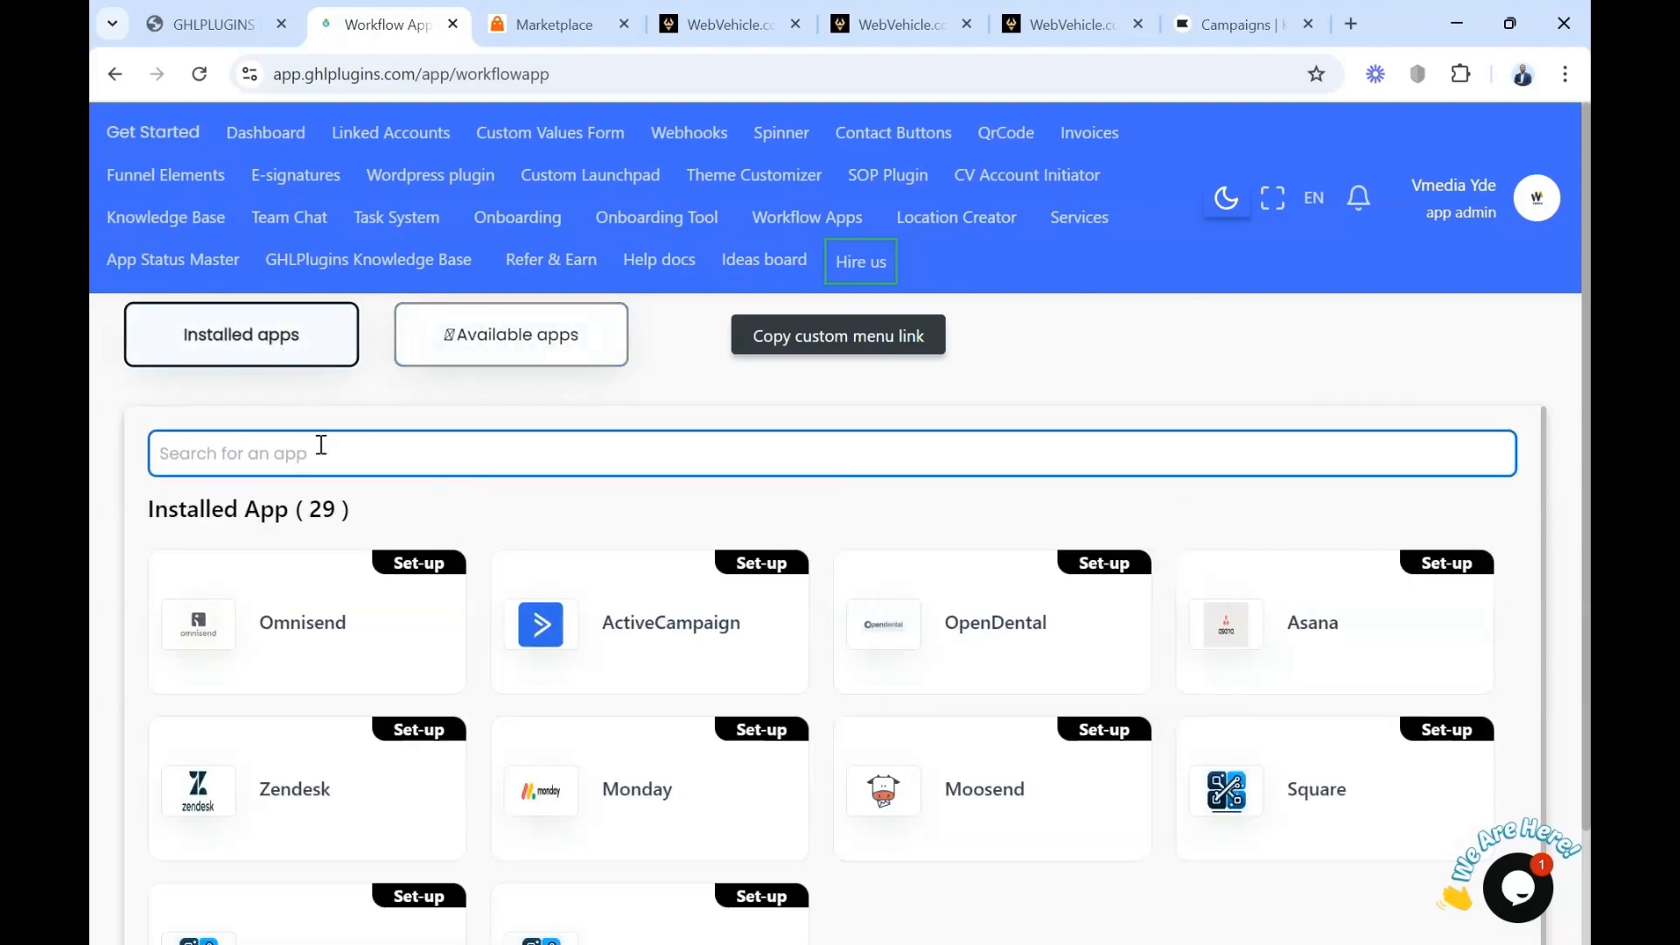
pyautogui.click(323, 446)
pyautogui.write('kla')
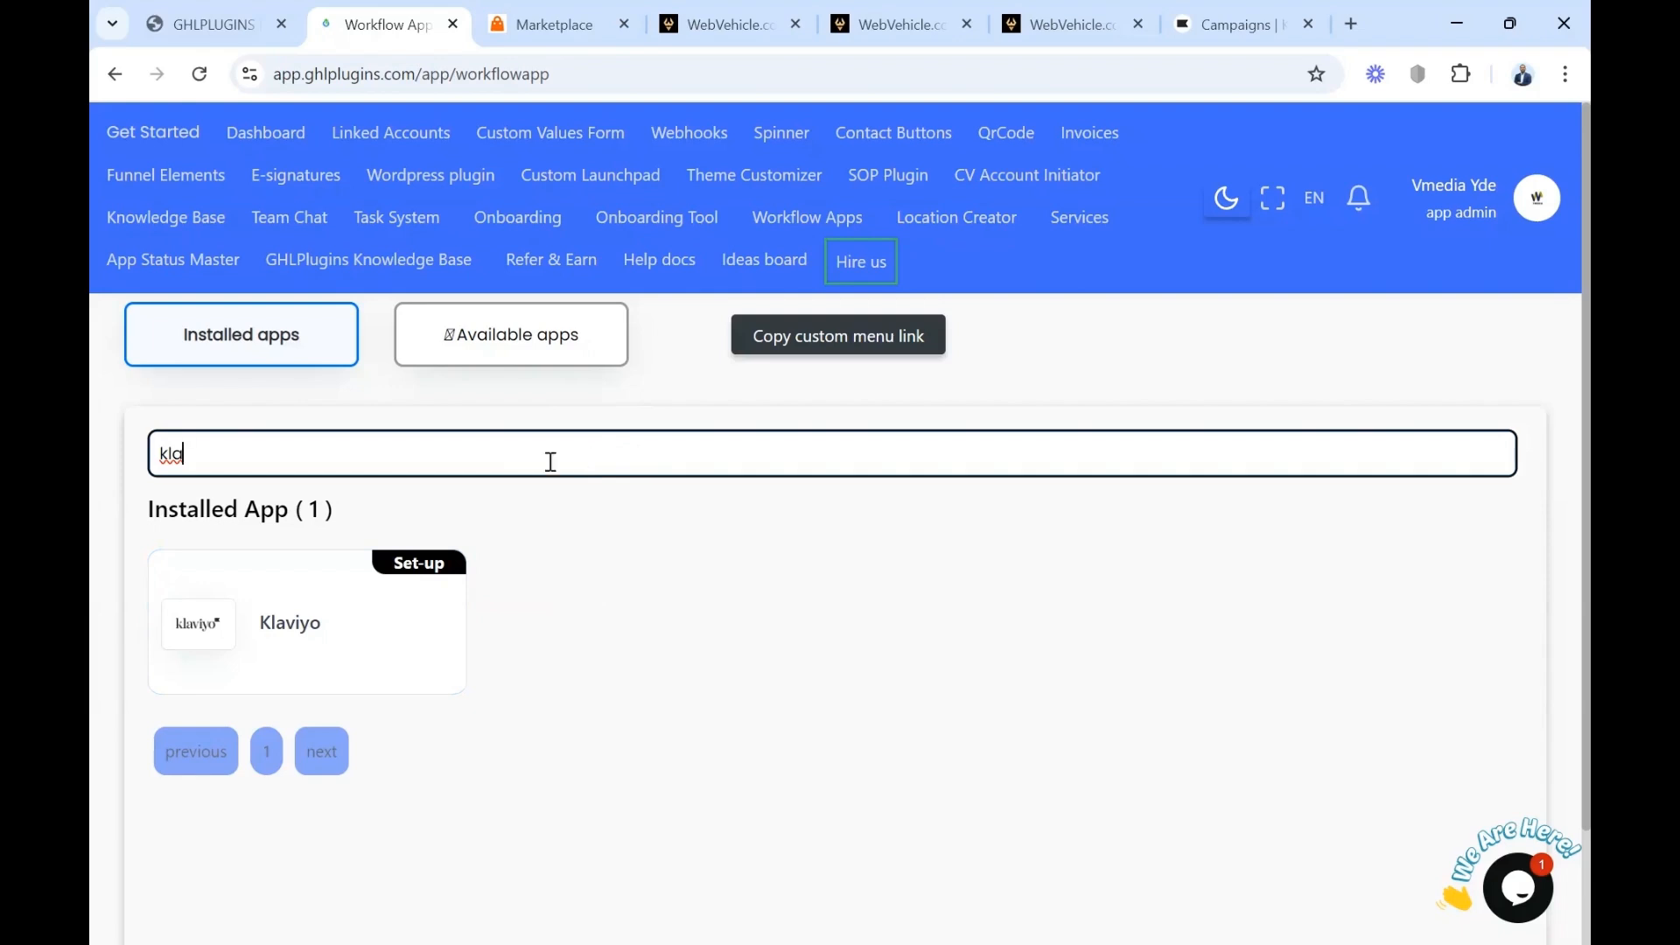
pyautogui.click(338, 656)
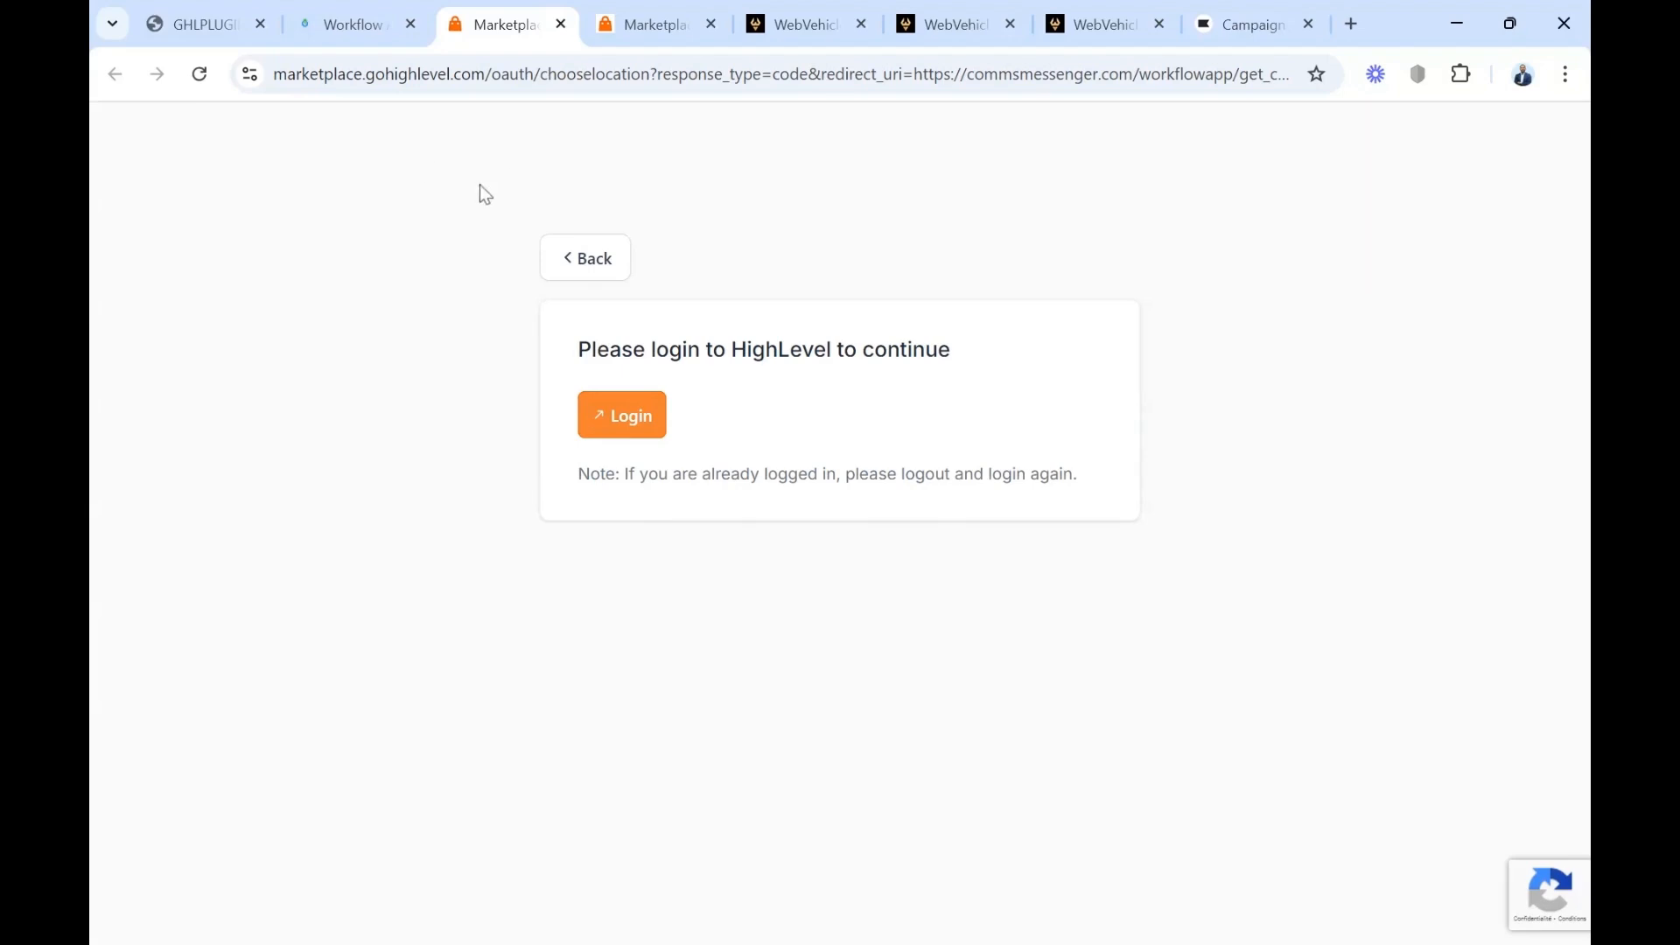
# Copy the custom menu link of the GHLPlugins workflow apps and open the Custom Menu Link settings in the WebVehicle agency account
pyautogui.click(344, 35)
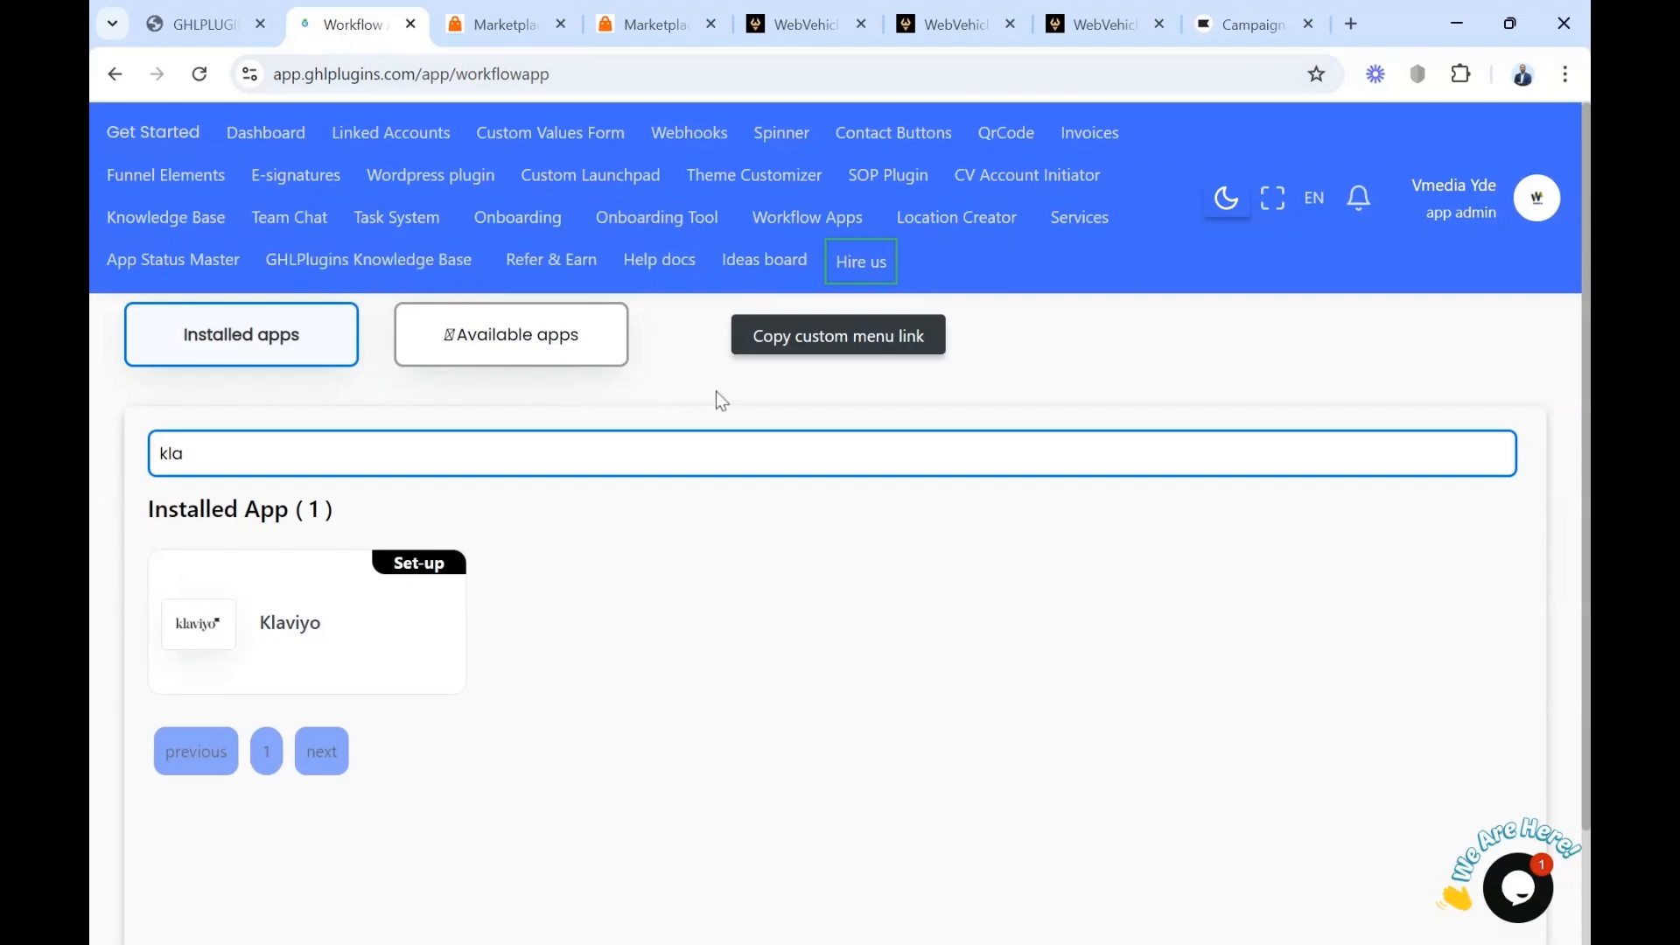
pyautogui.click(819, 342)
pyautogui.click(932, 24)
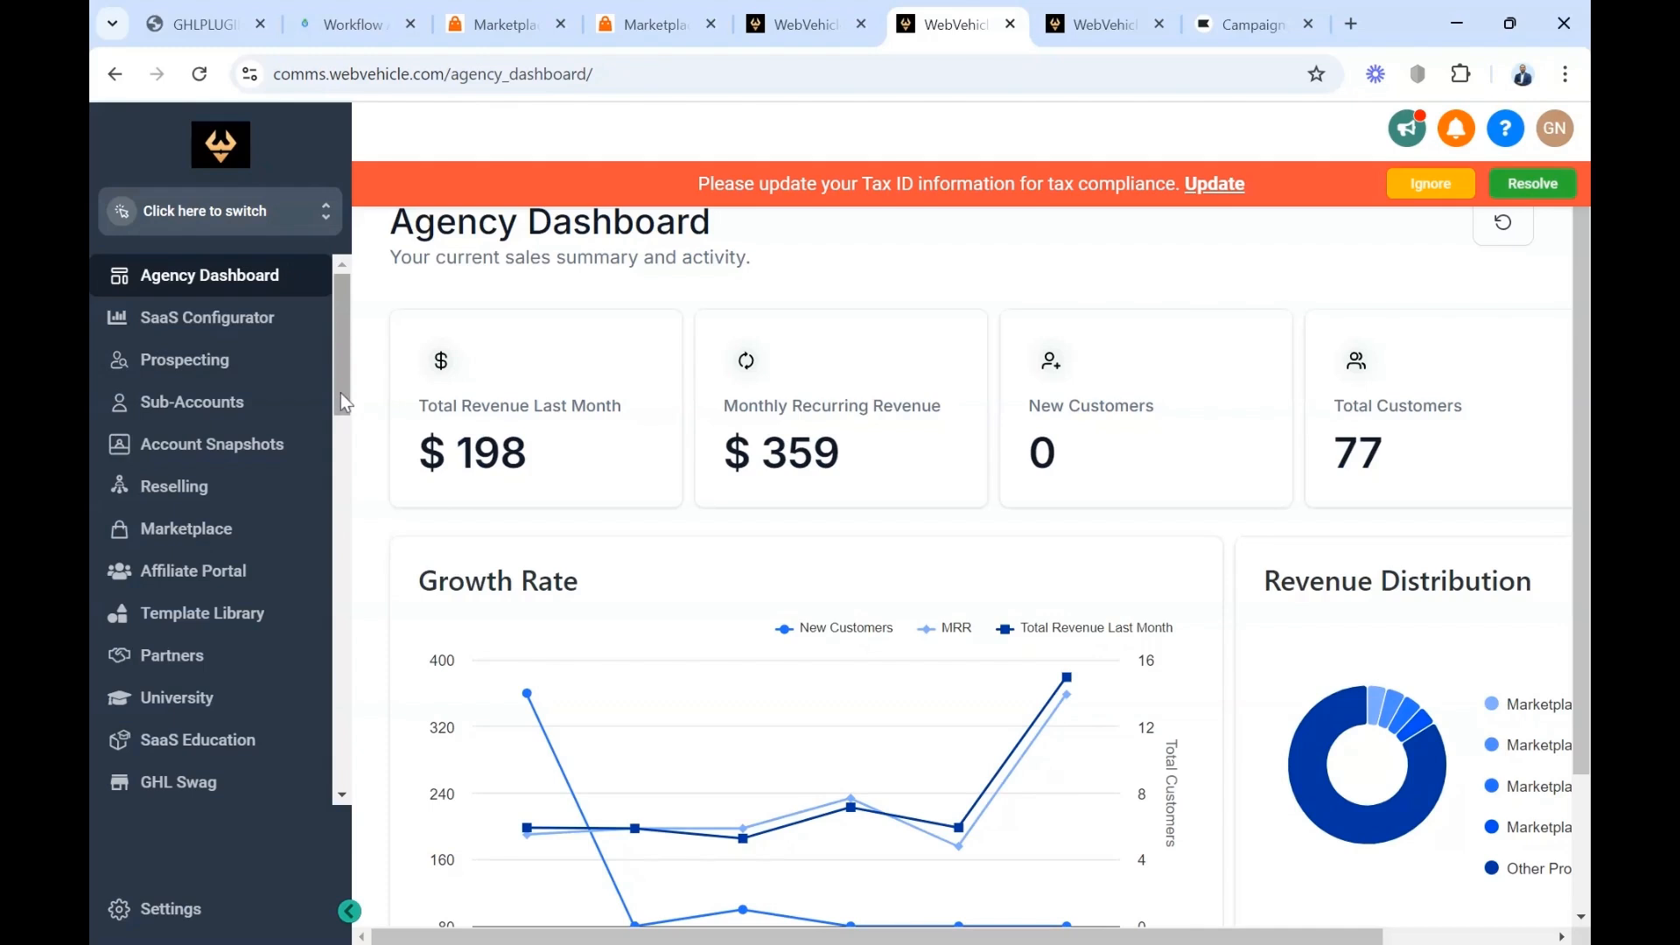
pyautogui.click(162, 913)
pyautogui.scroll(-3, 139, 747)
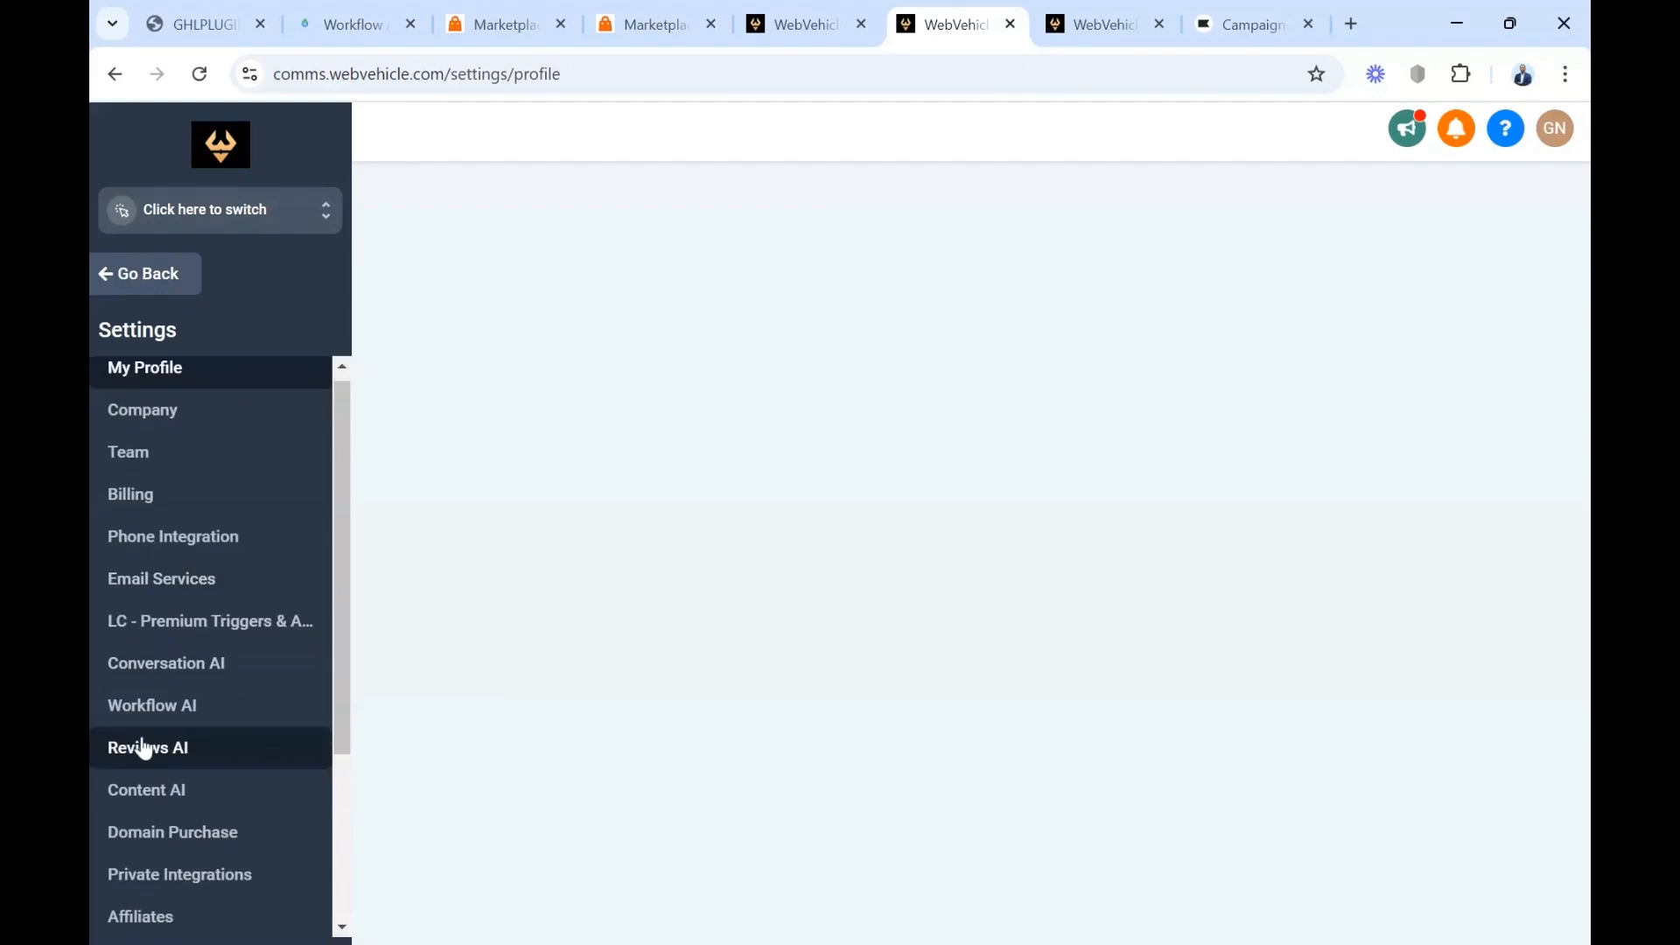
pyautogui.click(175, 717)
# Examine the icon, title, URL and sidebar preference fields of a new custom menu link, closing the form without saving
pyautogui.click(1445, 261)
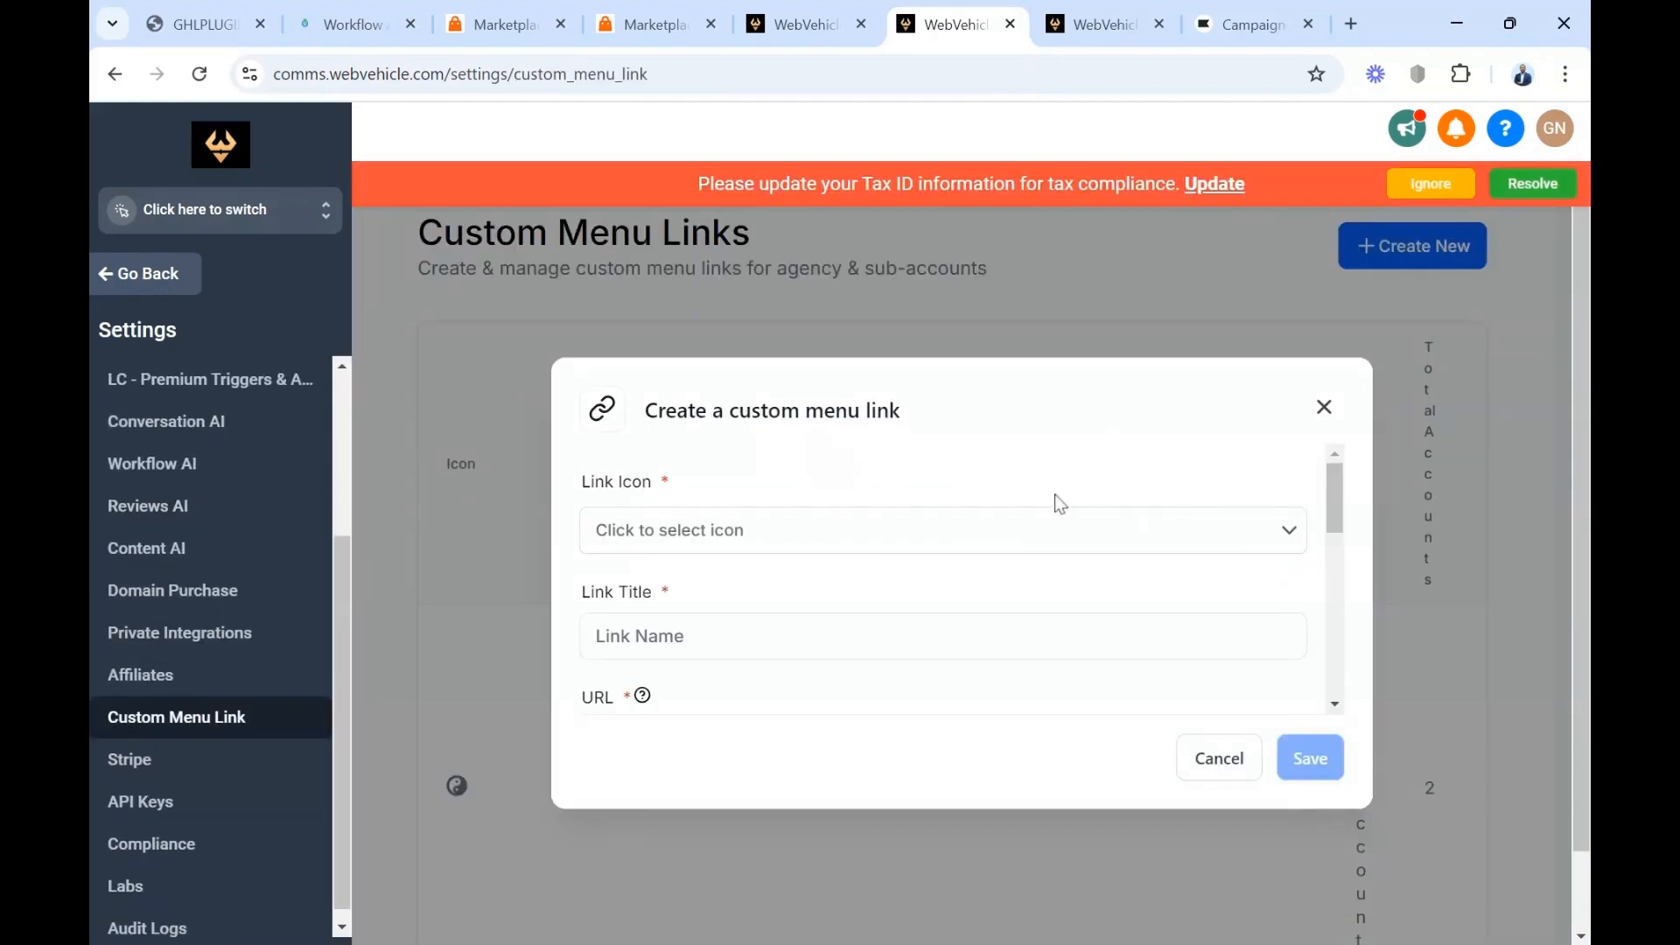
pyautogui.click(1291, 531)
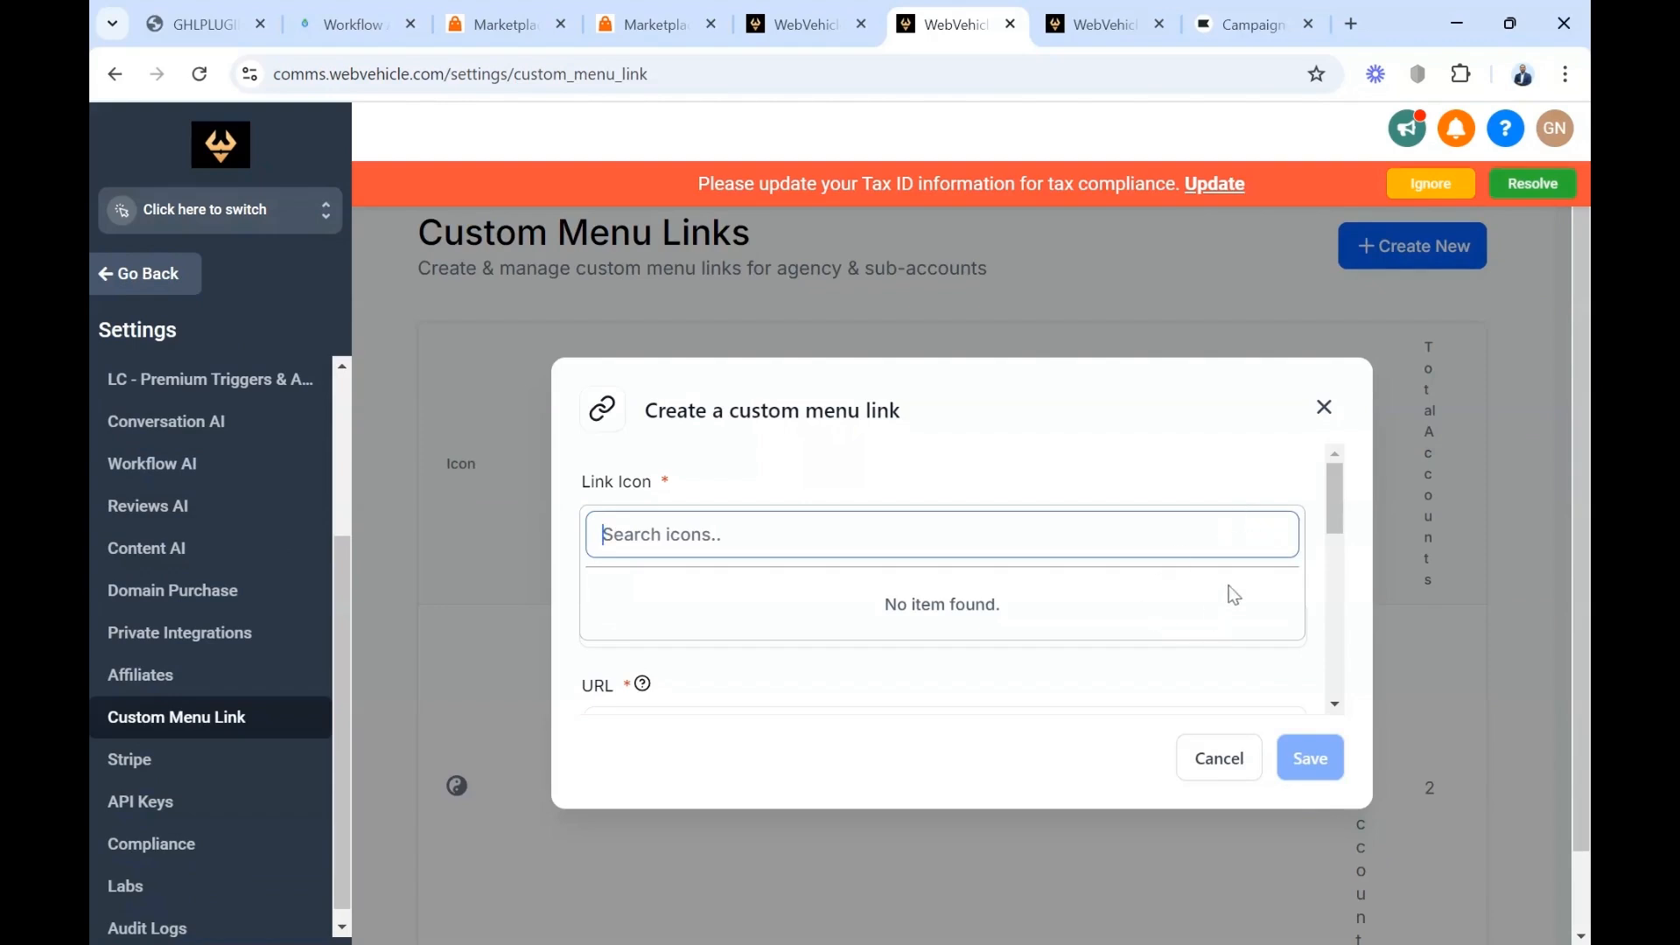
pyautogui.click(1227, 459)
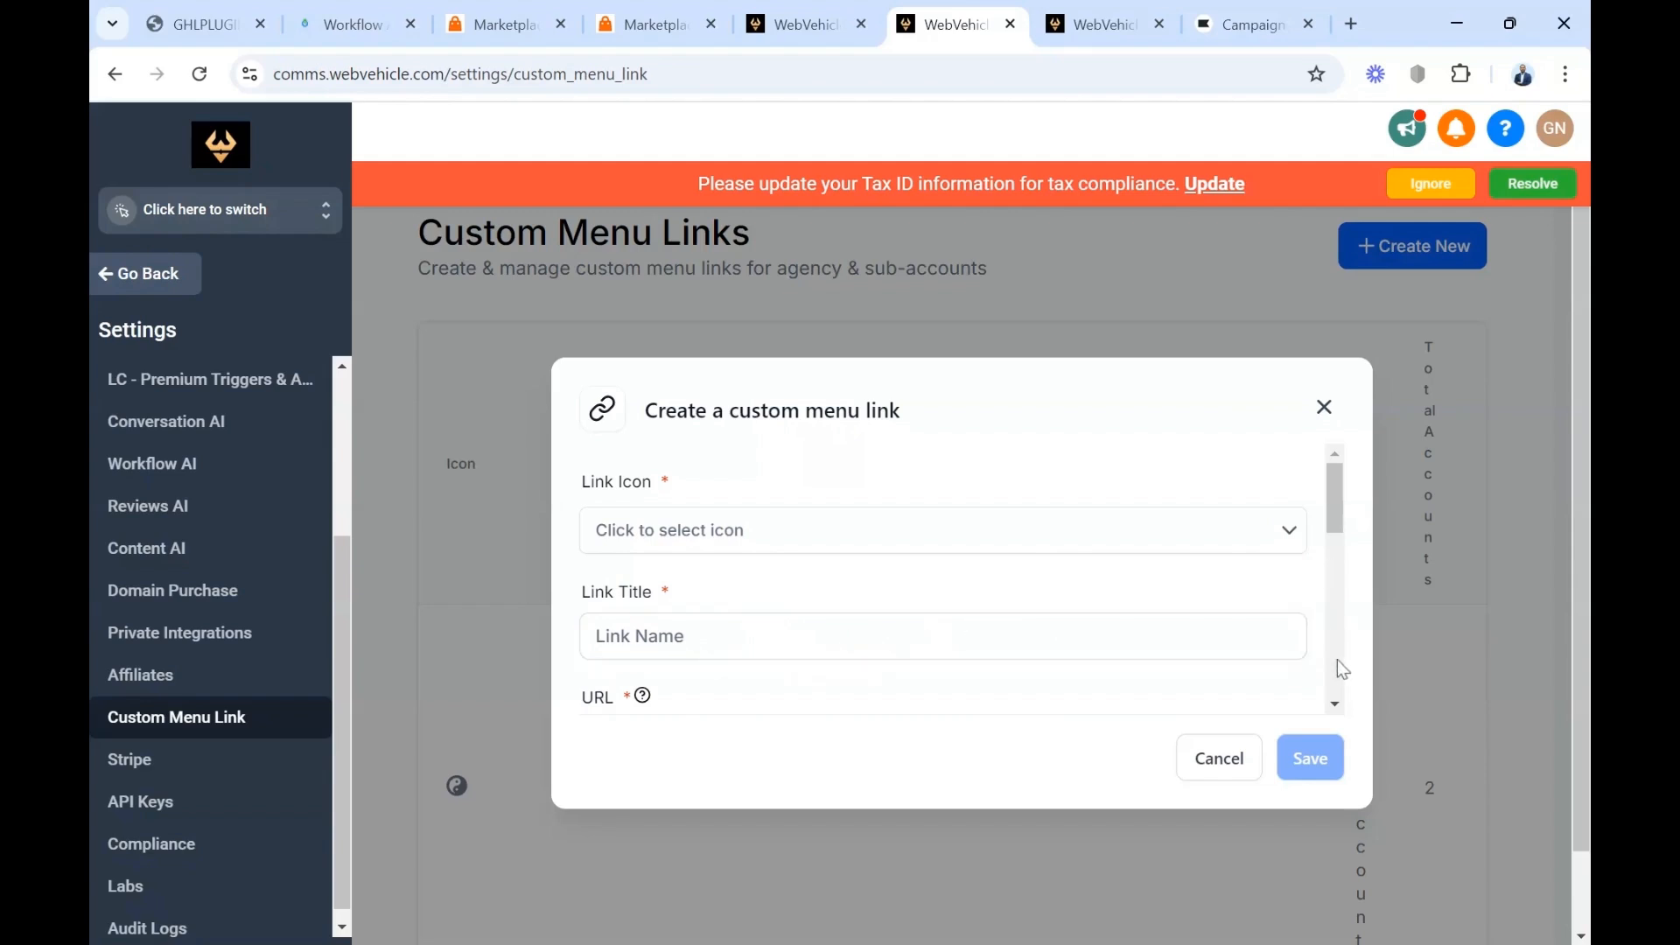
pyautogui.scroll(-2, 1331, 701)
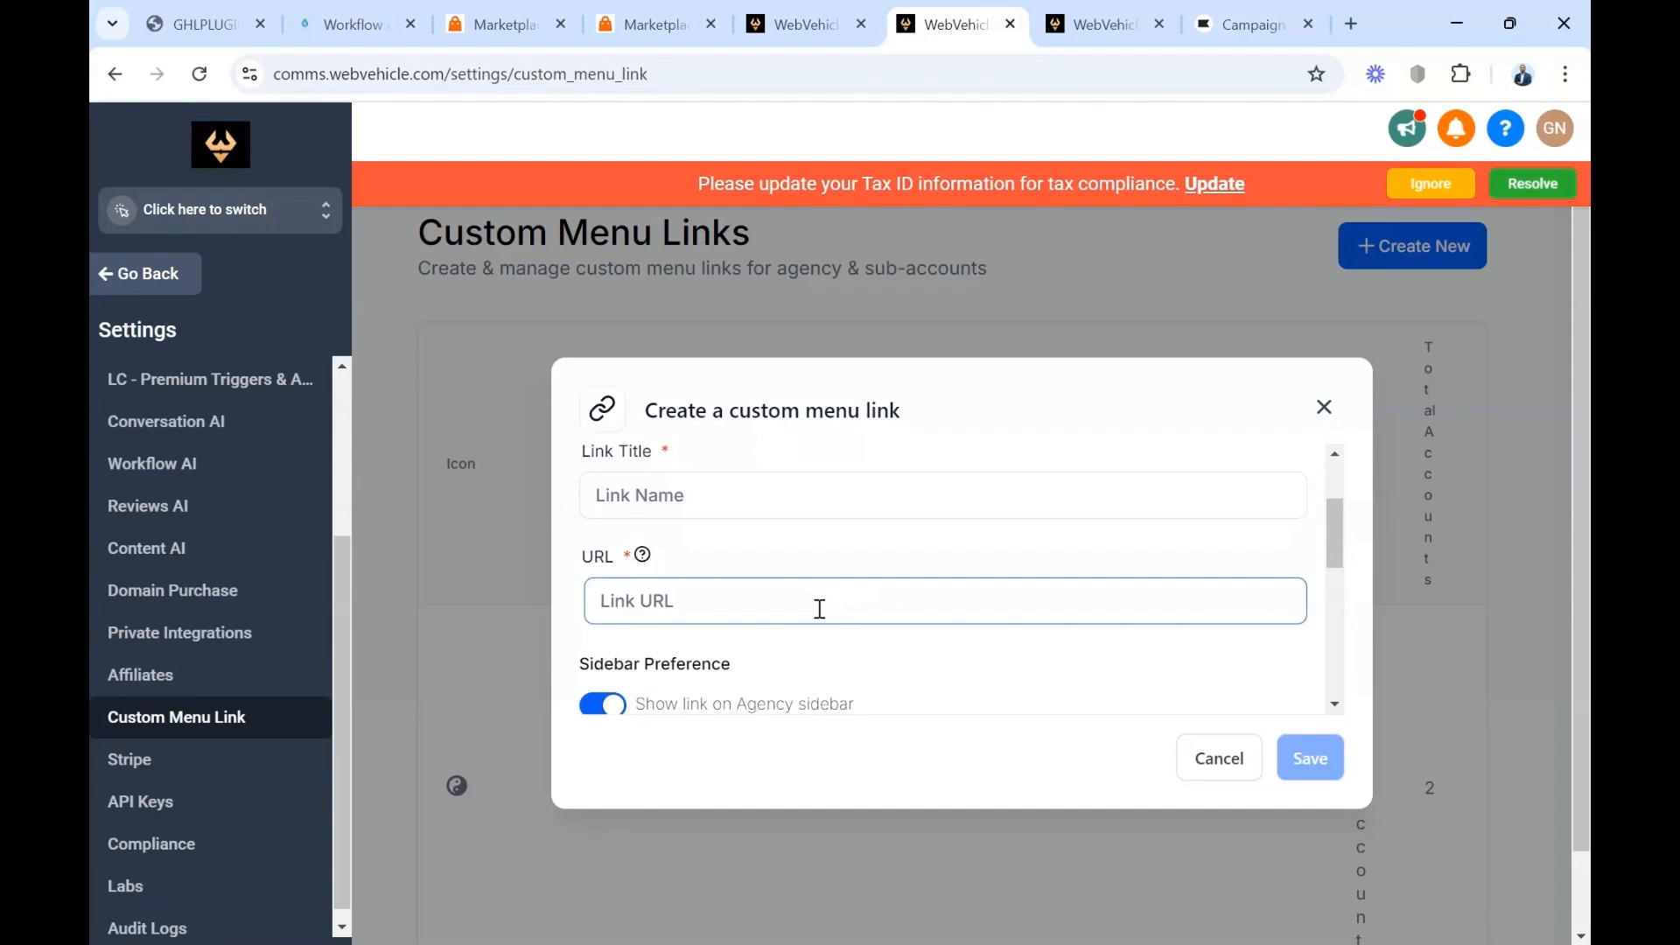
pyautogui.scroll(-2, 820, 608)
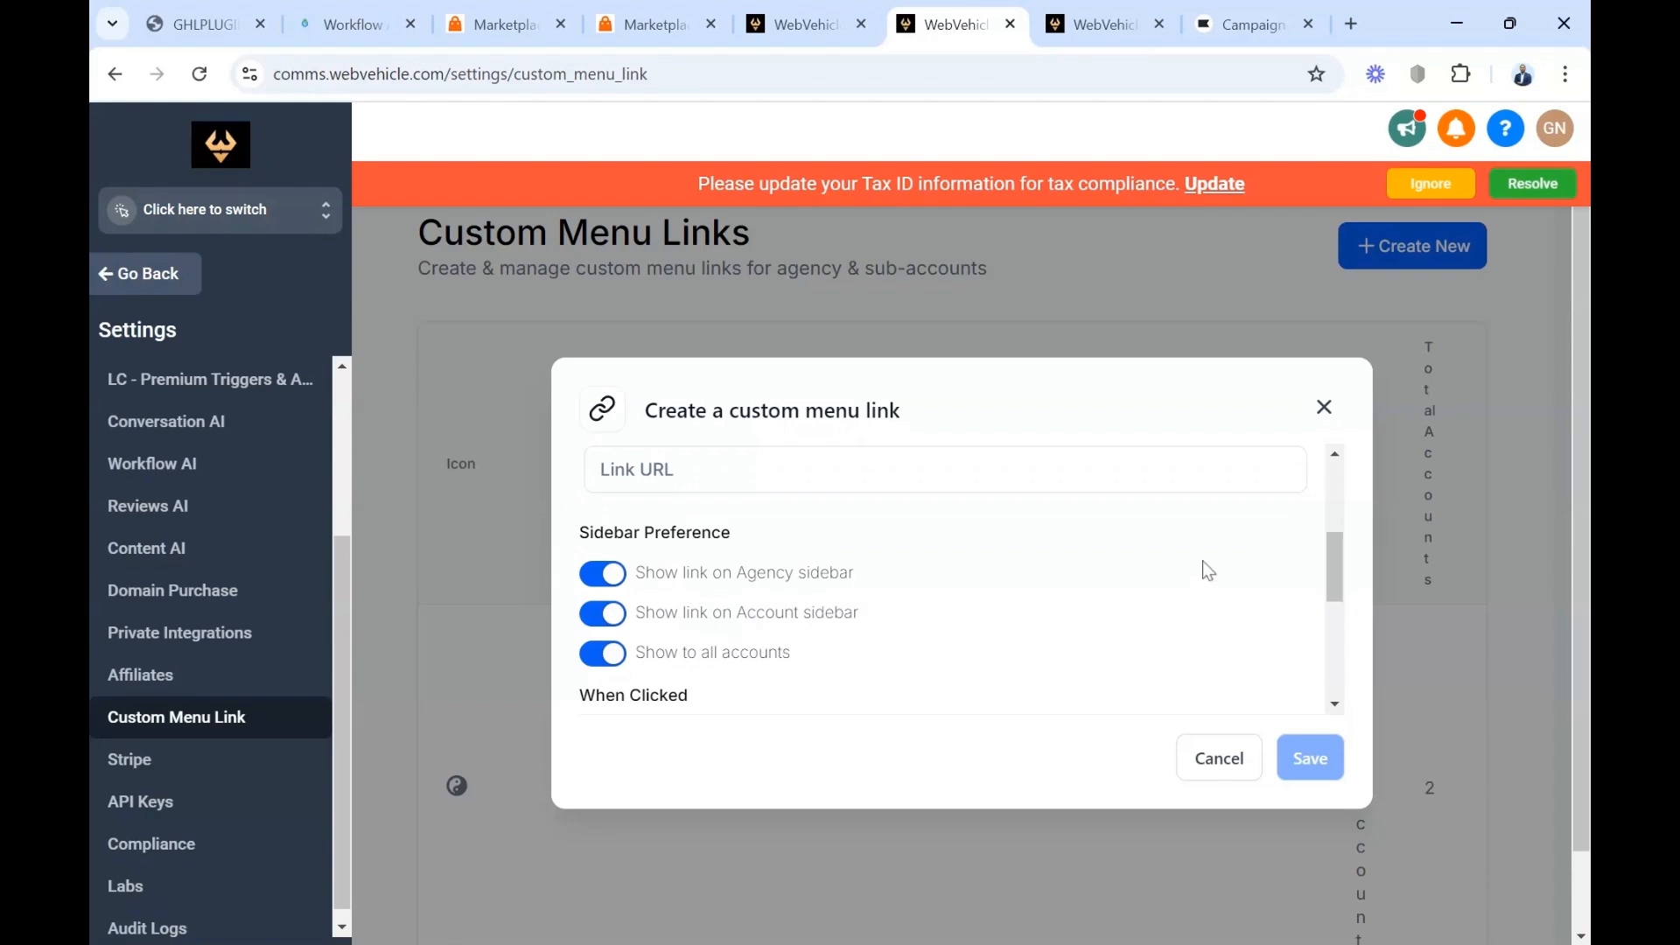
pyautogui.click(1458, 581)
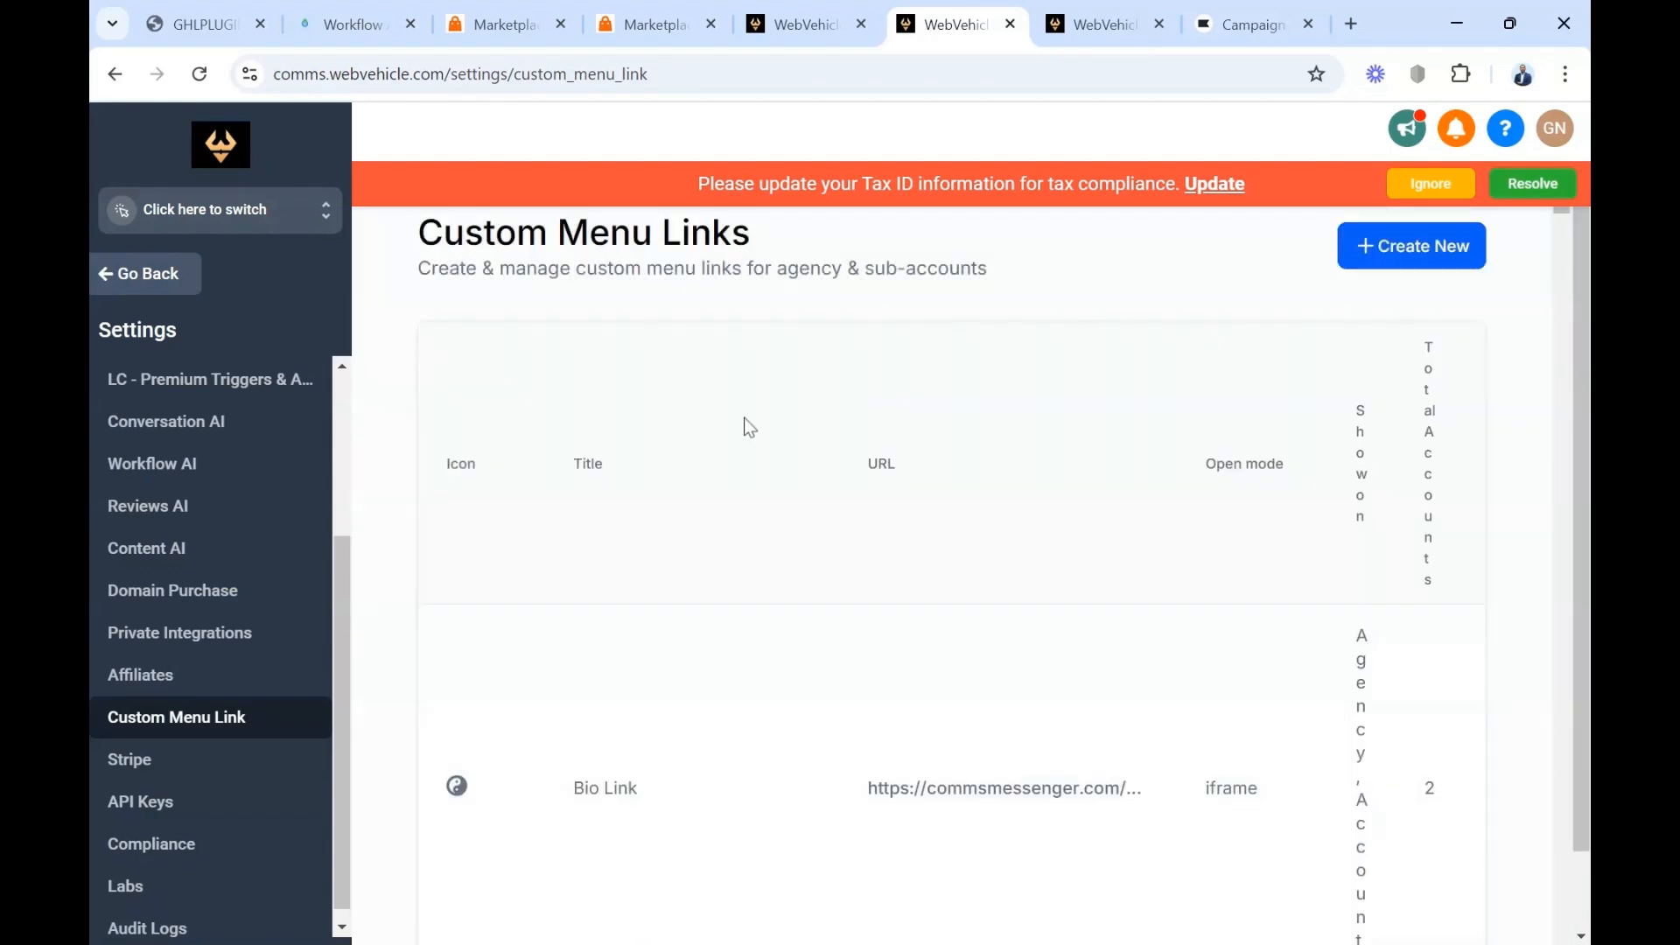
# In the GHLPlugins.com sub-account, go to My apps, search the connected apps for "kla" and open the Klaviyo setup
pyautogui.hotkey('ctrl', 'shift', 'Tab')
pyautogui.scroll(-8, 166, 781)
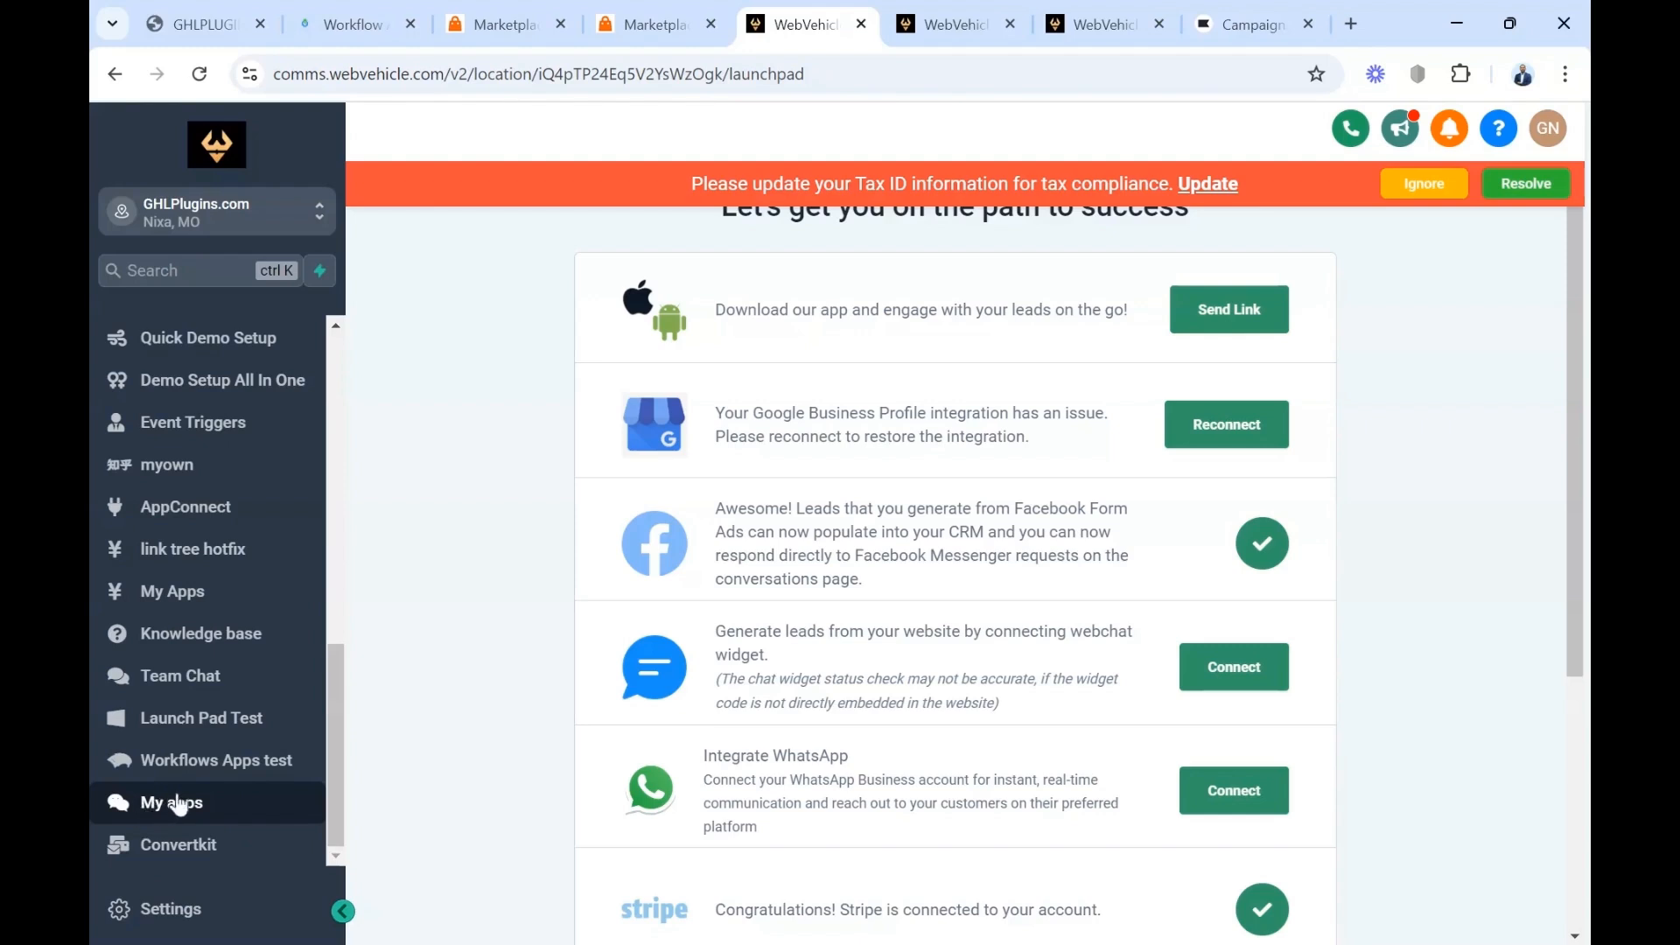
pyautogui.click(176, 807)
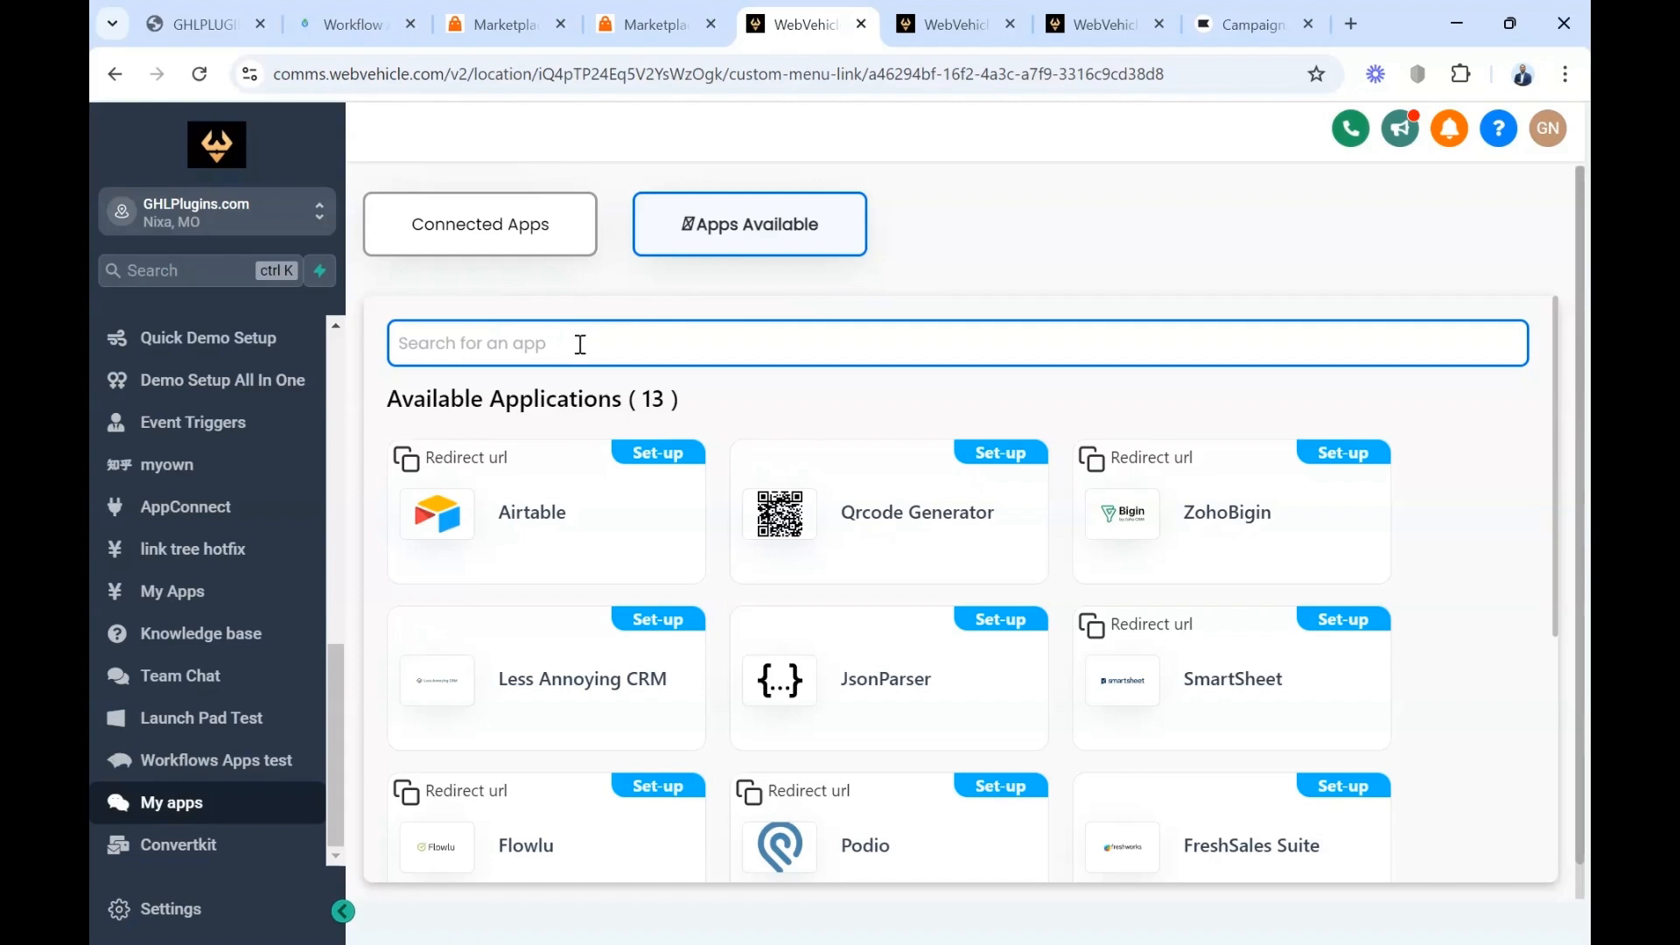
pyautogui.click(495, 227)
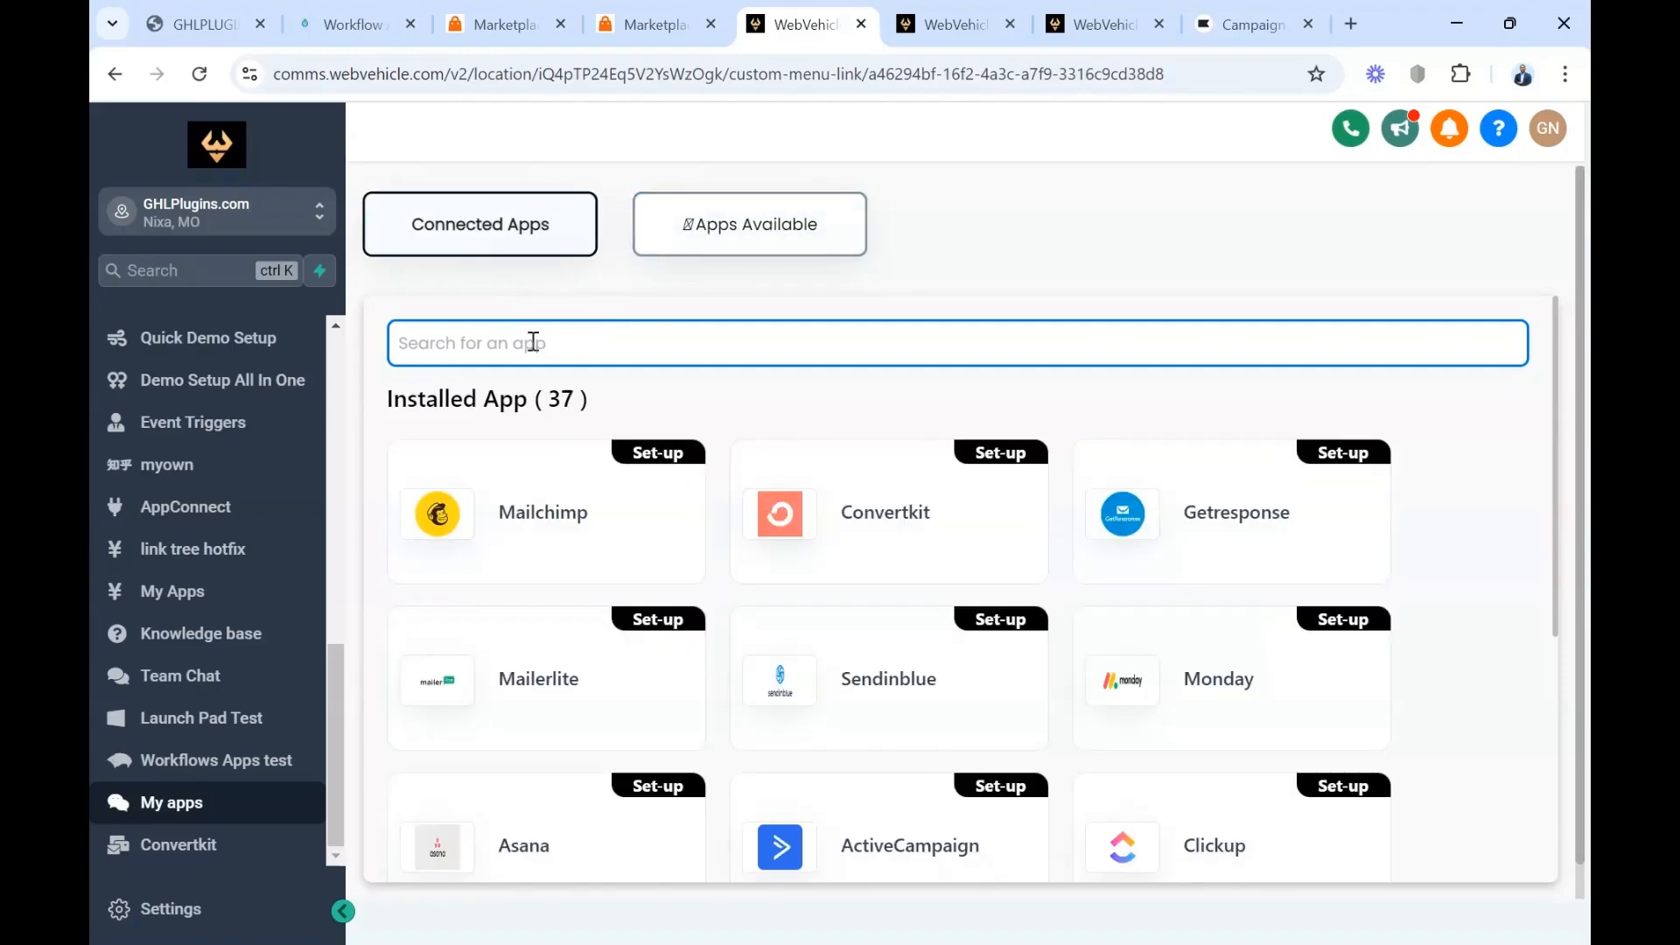
pyautogui.click(532, 341)
pyautogui.write('kla')
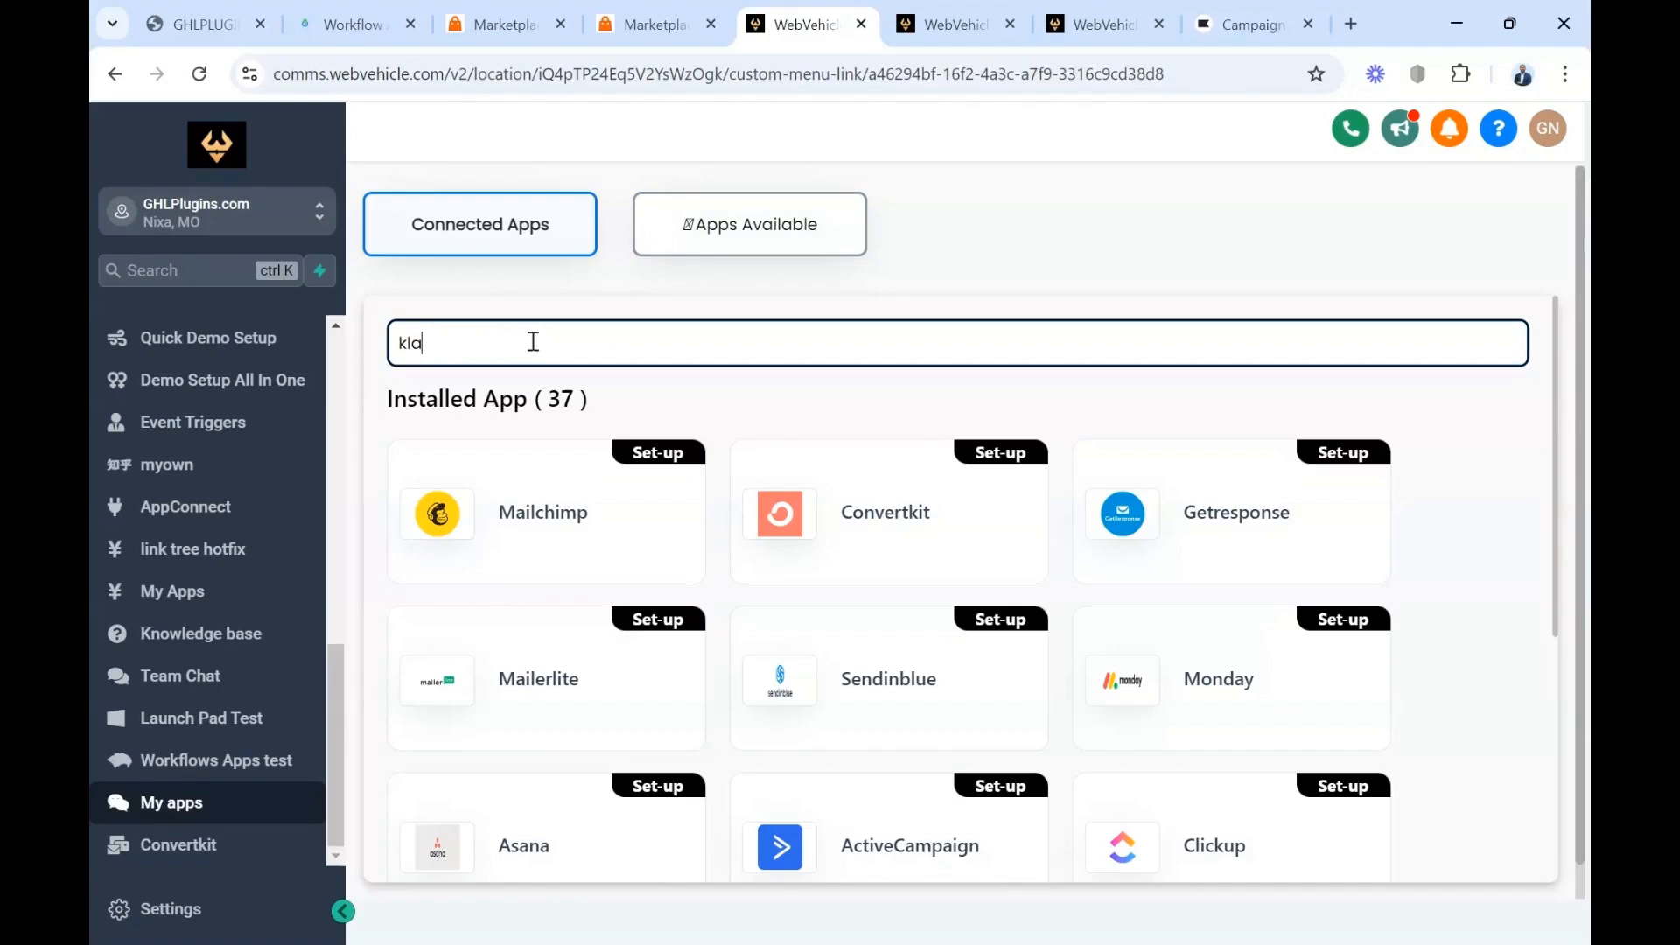
pyautogui.click(658, 453)
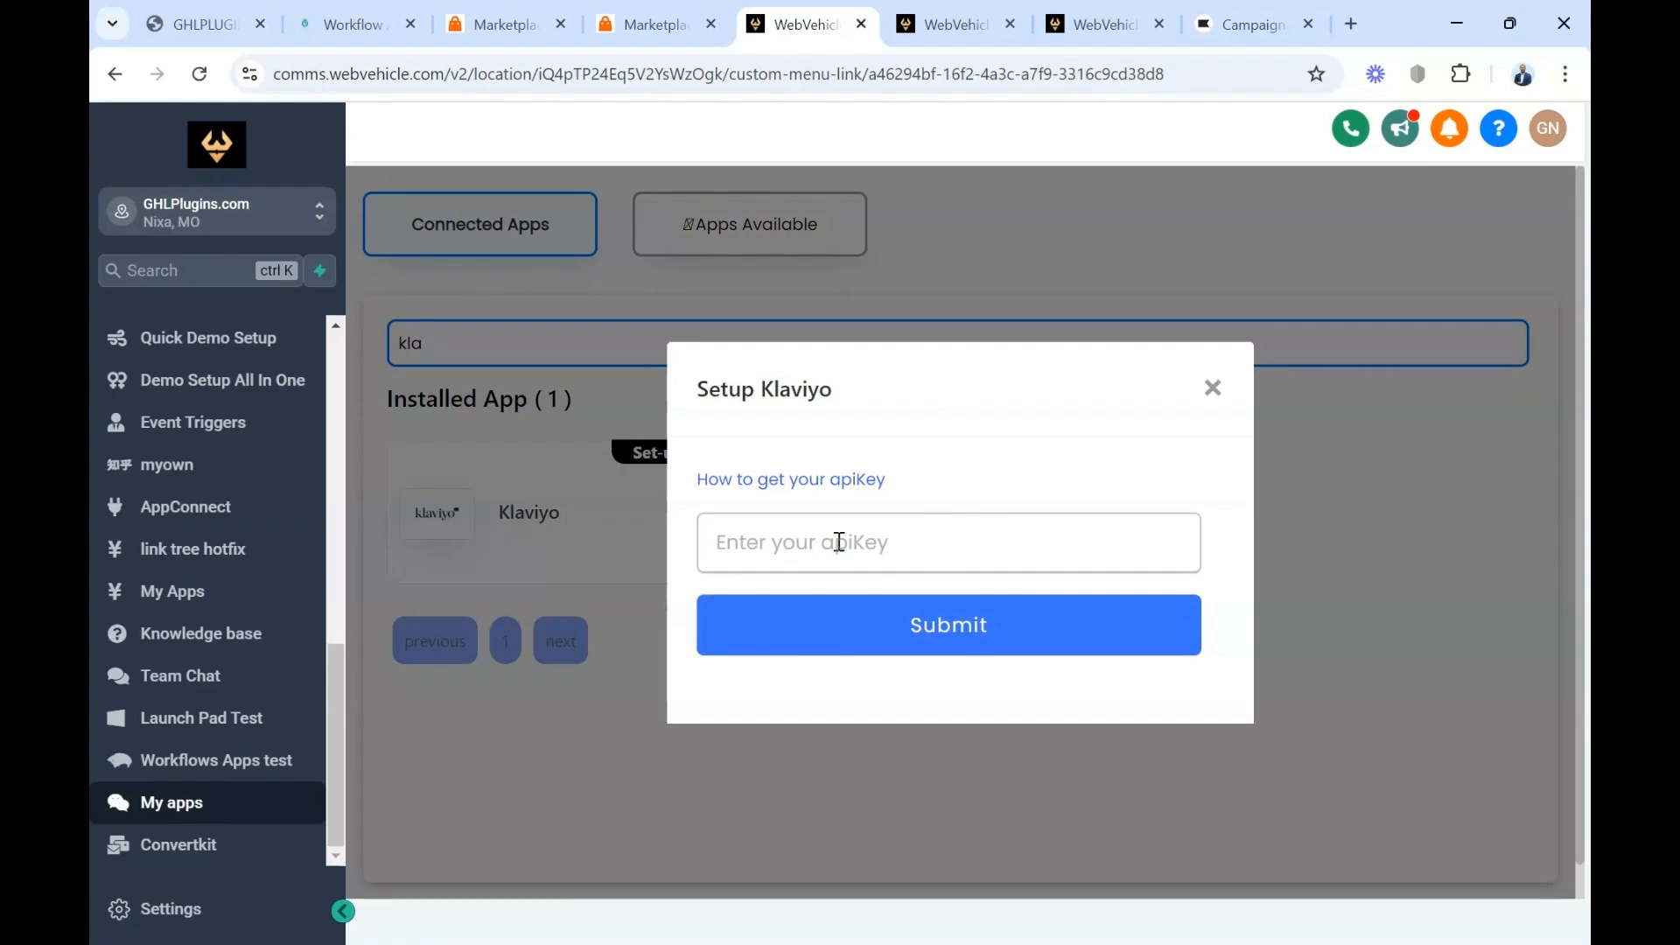
# Switch to Klaviyo and open the API keys page in the account settings
pyautogui.click(1222, 27)
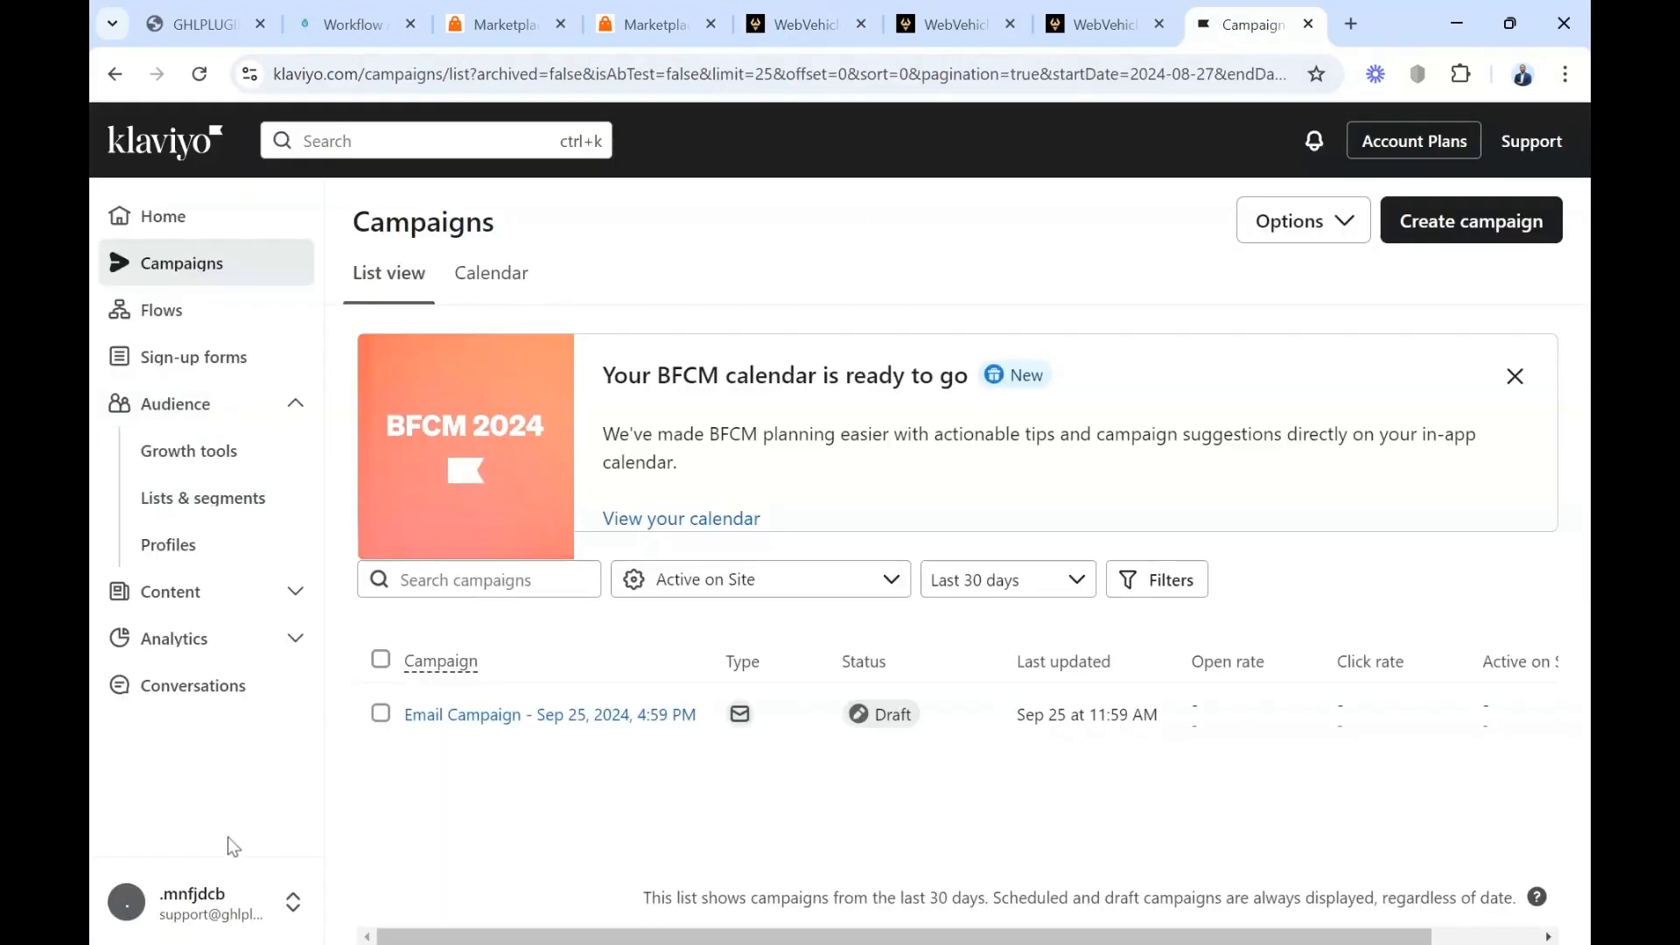
pyautogui.click(194, 895)
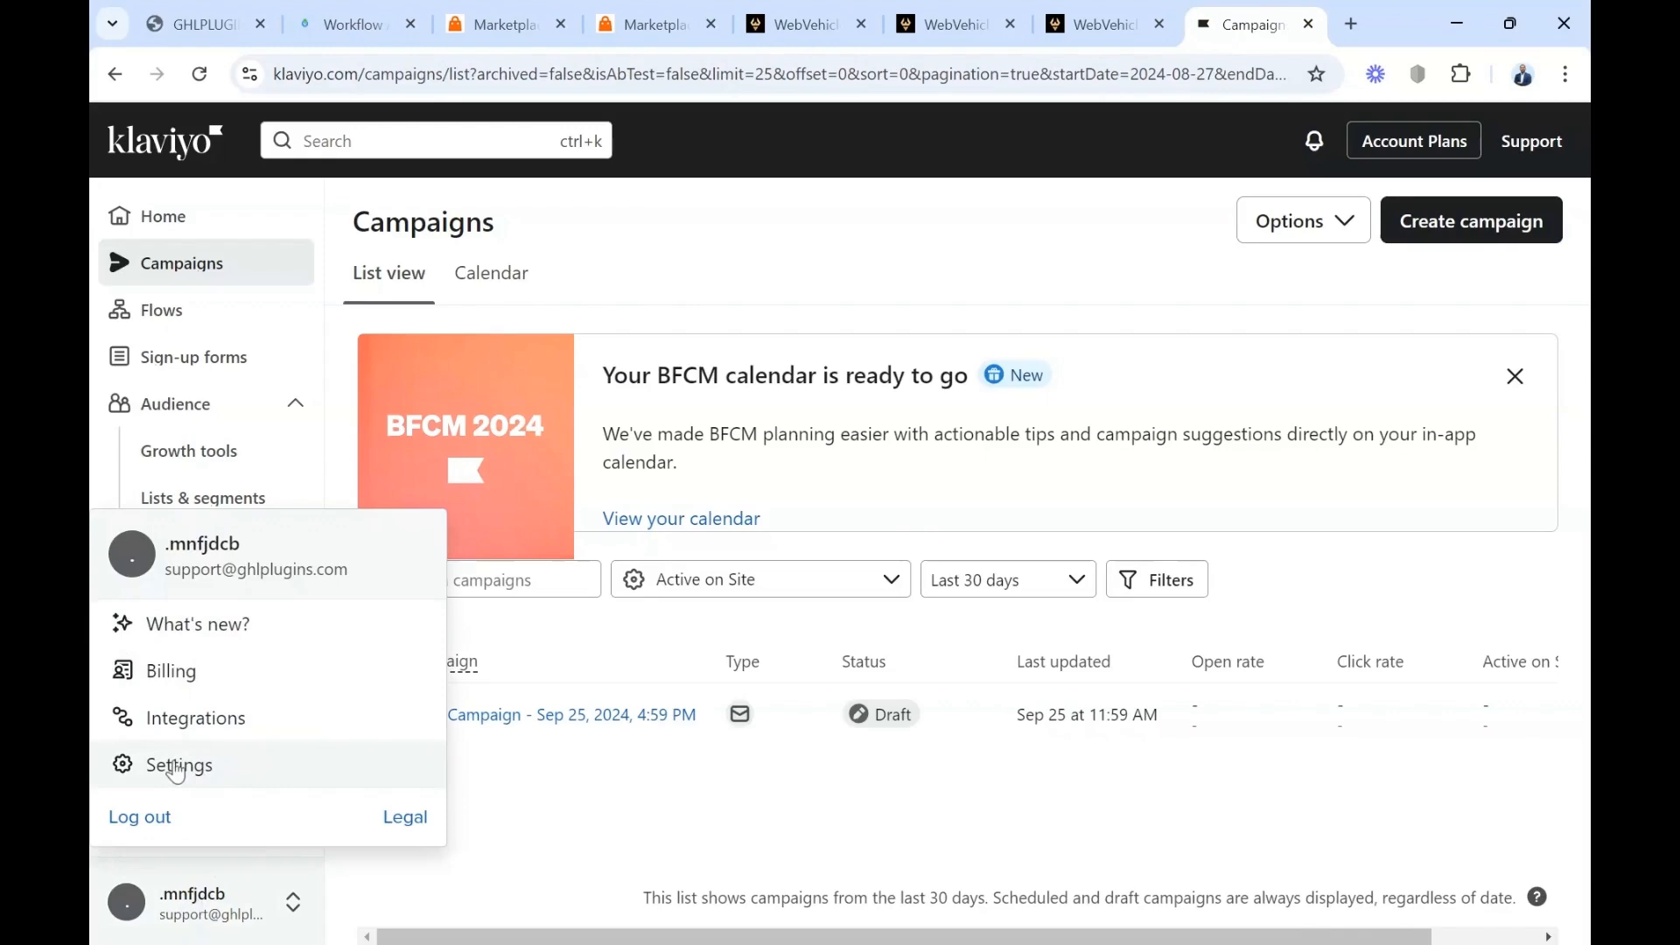
pyautogui.click(175, 767)
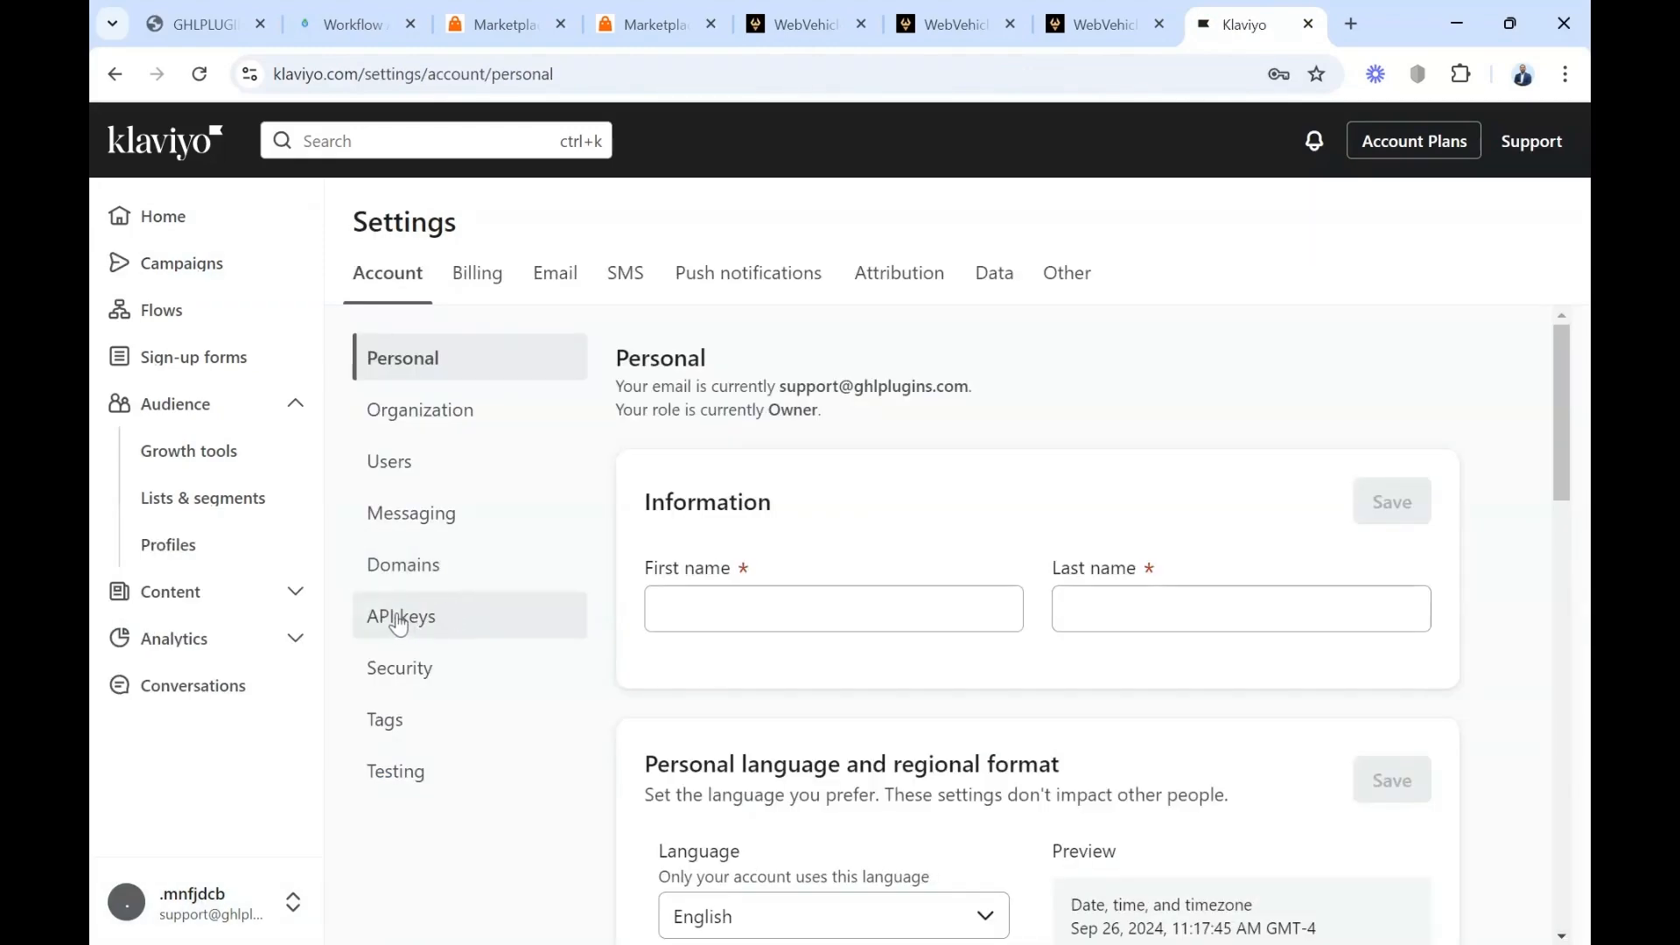
pyautogui.click(389, 618)
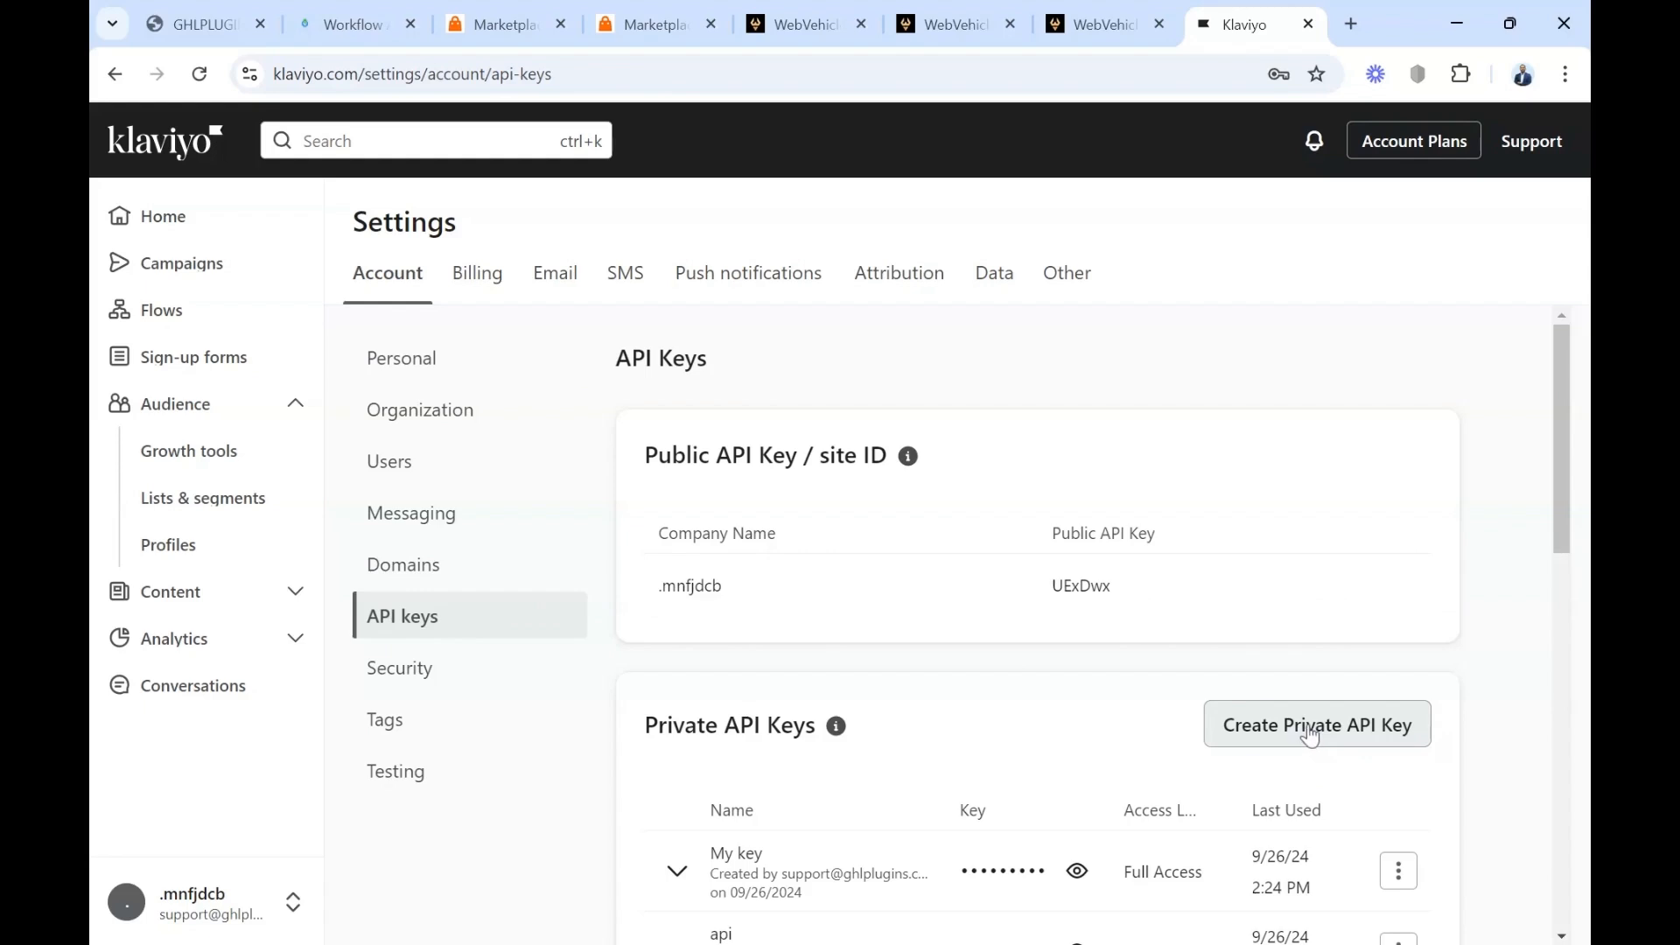
# Create a private API key named "My Own API" with the Full Access Key level
pyautogui.click(1310, 737)
pyautogui.click(533, 464)
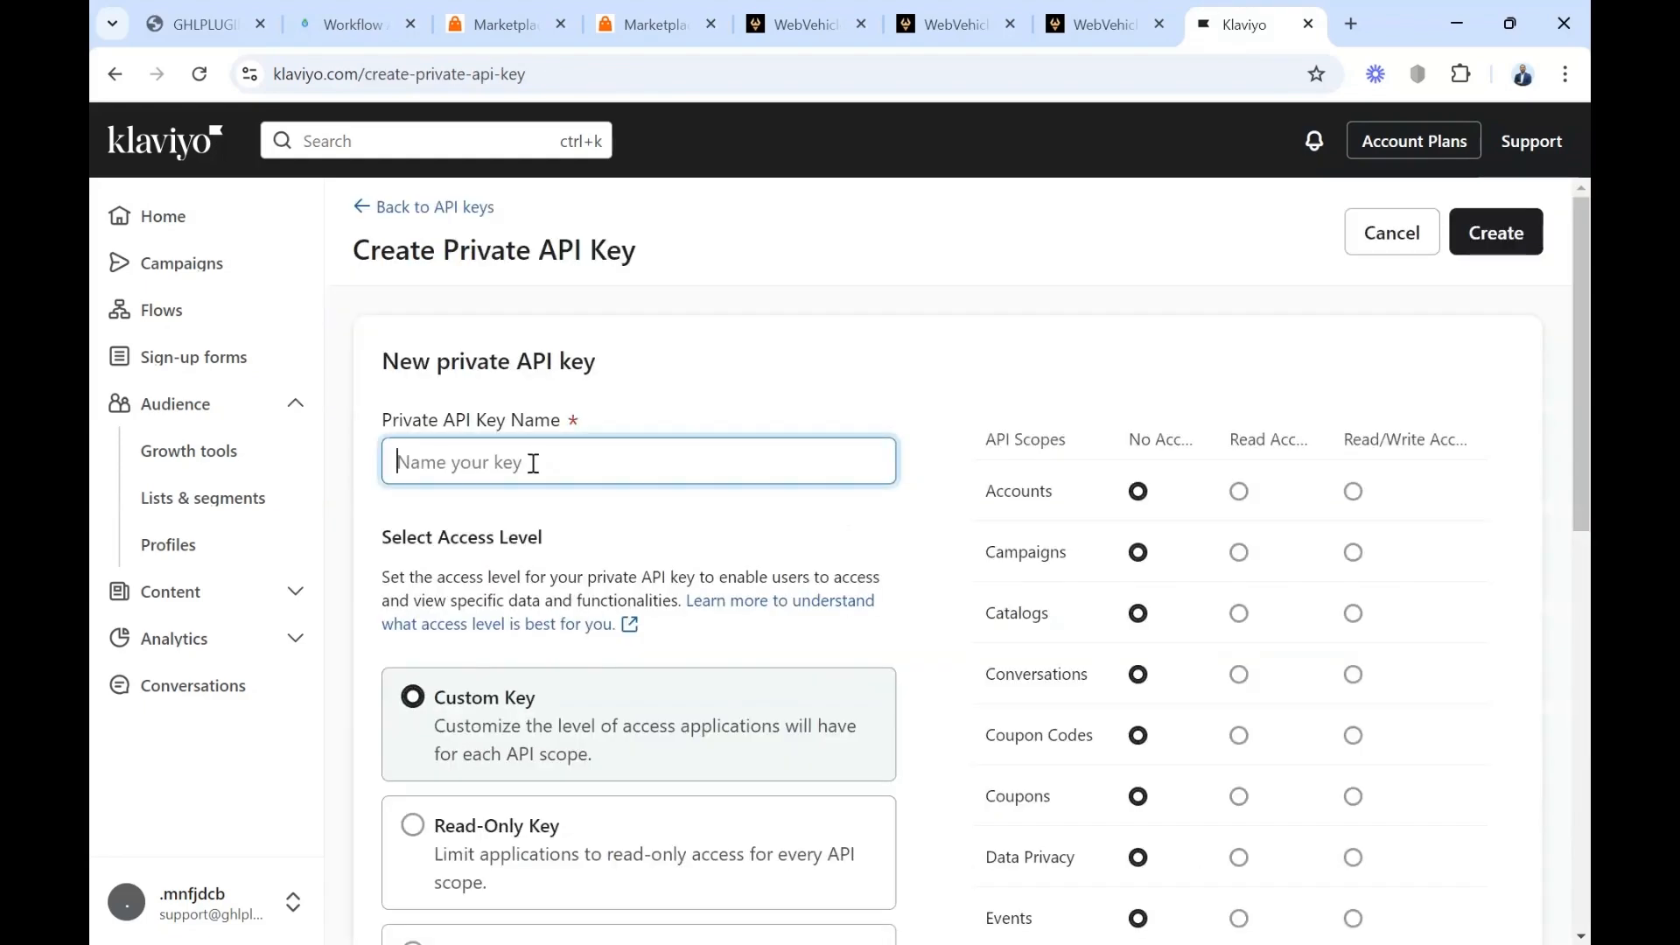
pyautogui.write('My Onwn AP')
pyautogui.scroll(-5, 533, 464)
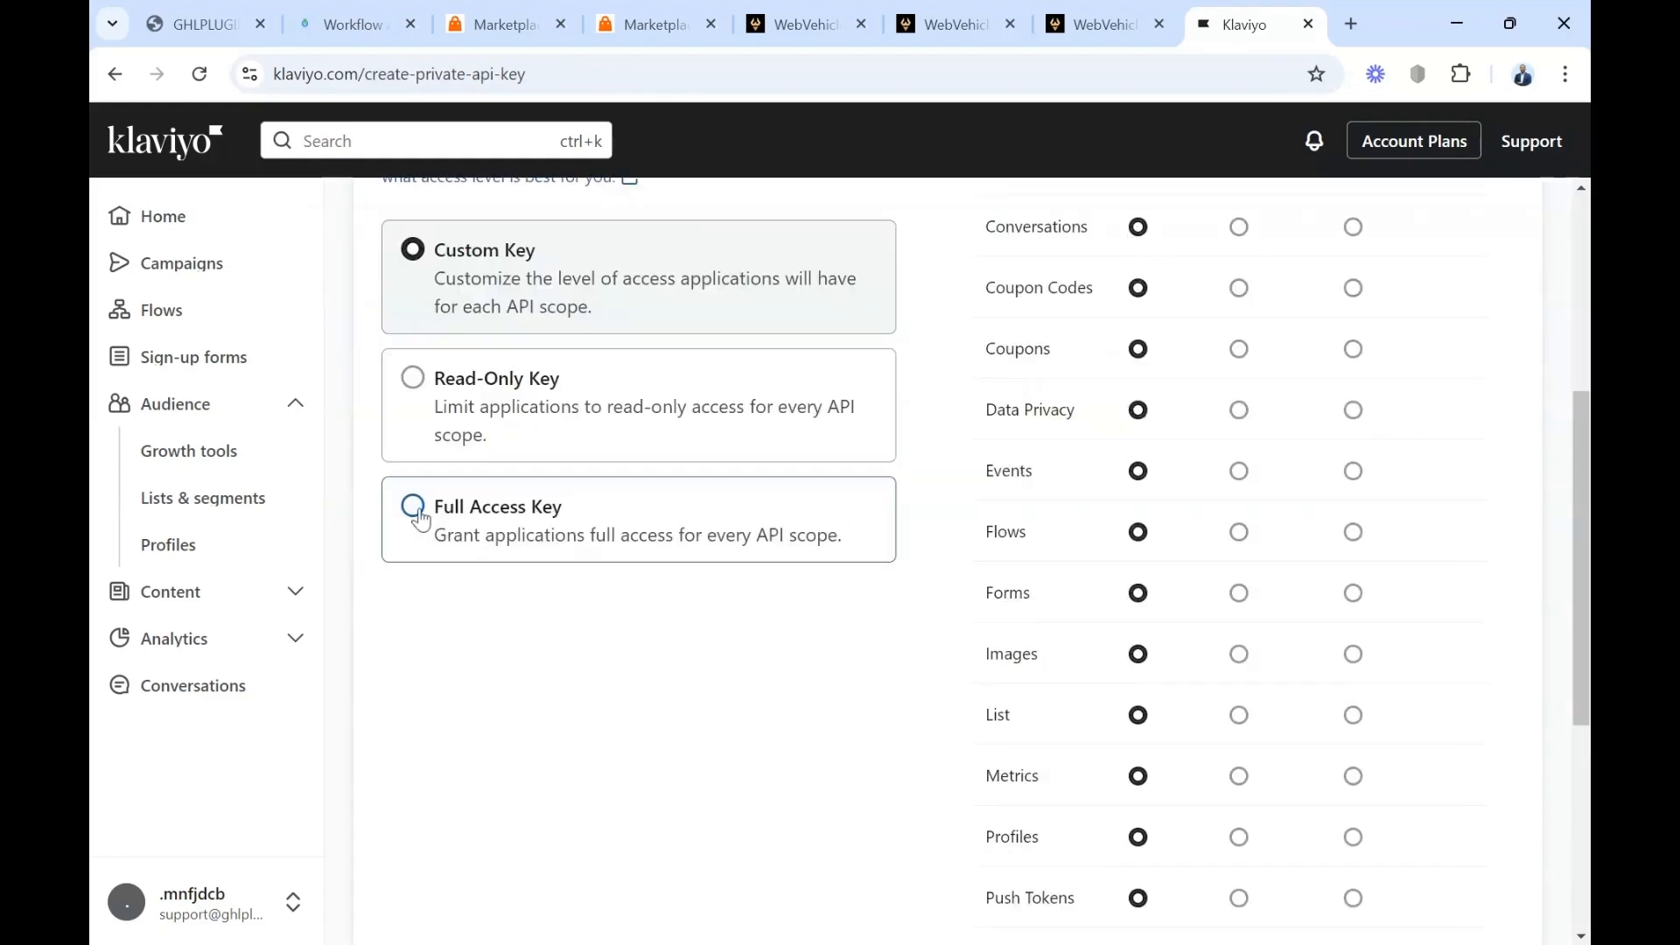
pyautogui.click(415, 509)
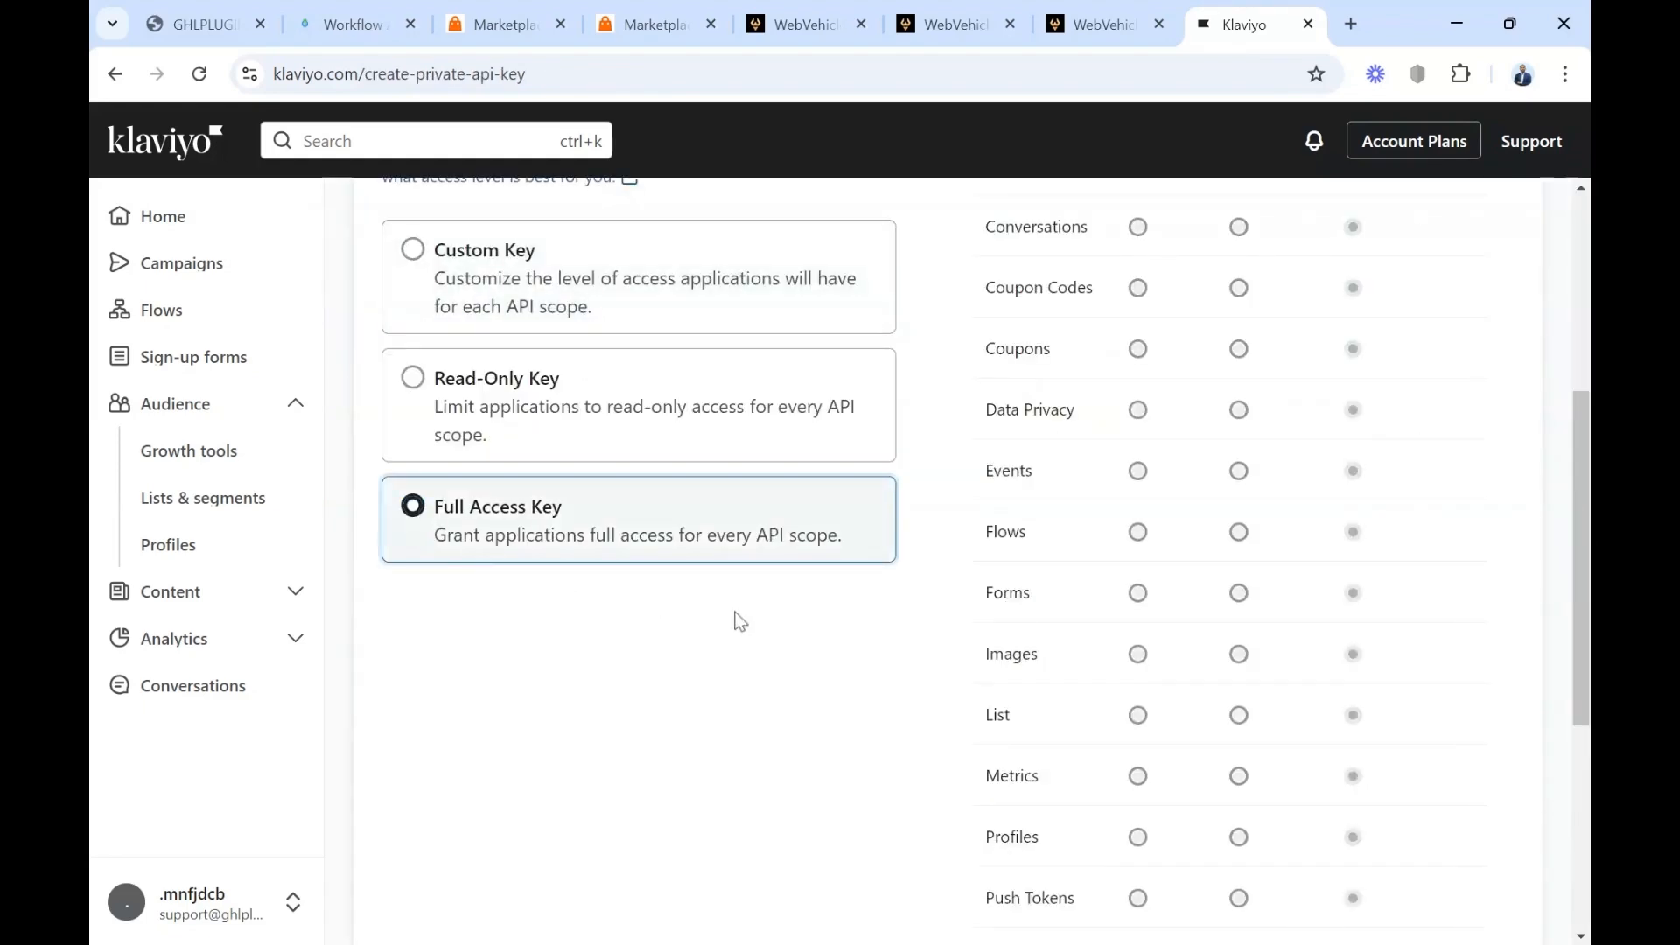
pyautogui.scroll(5, 1212, 386)
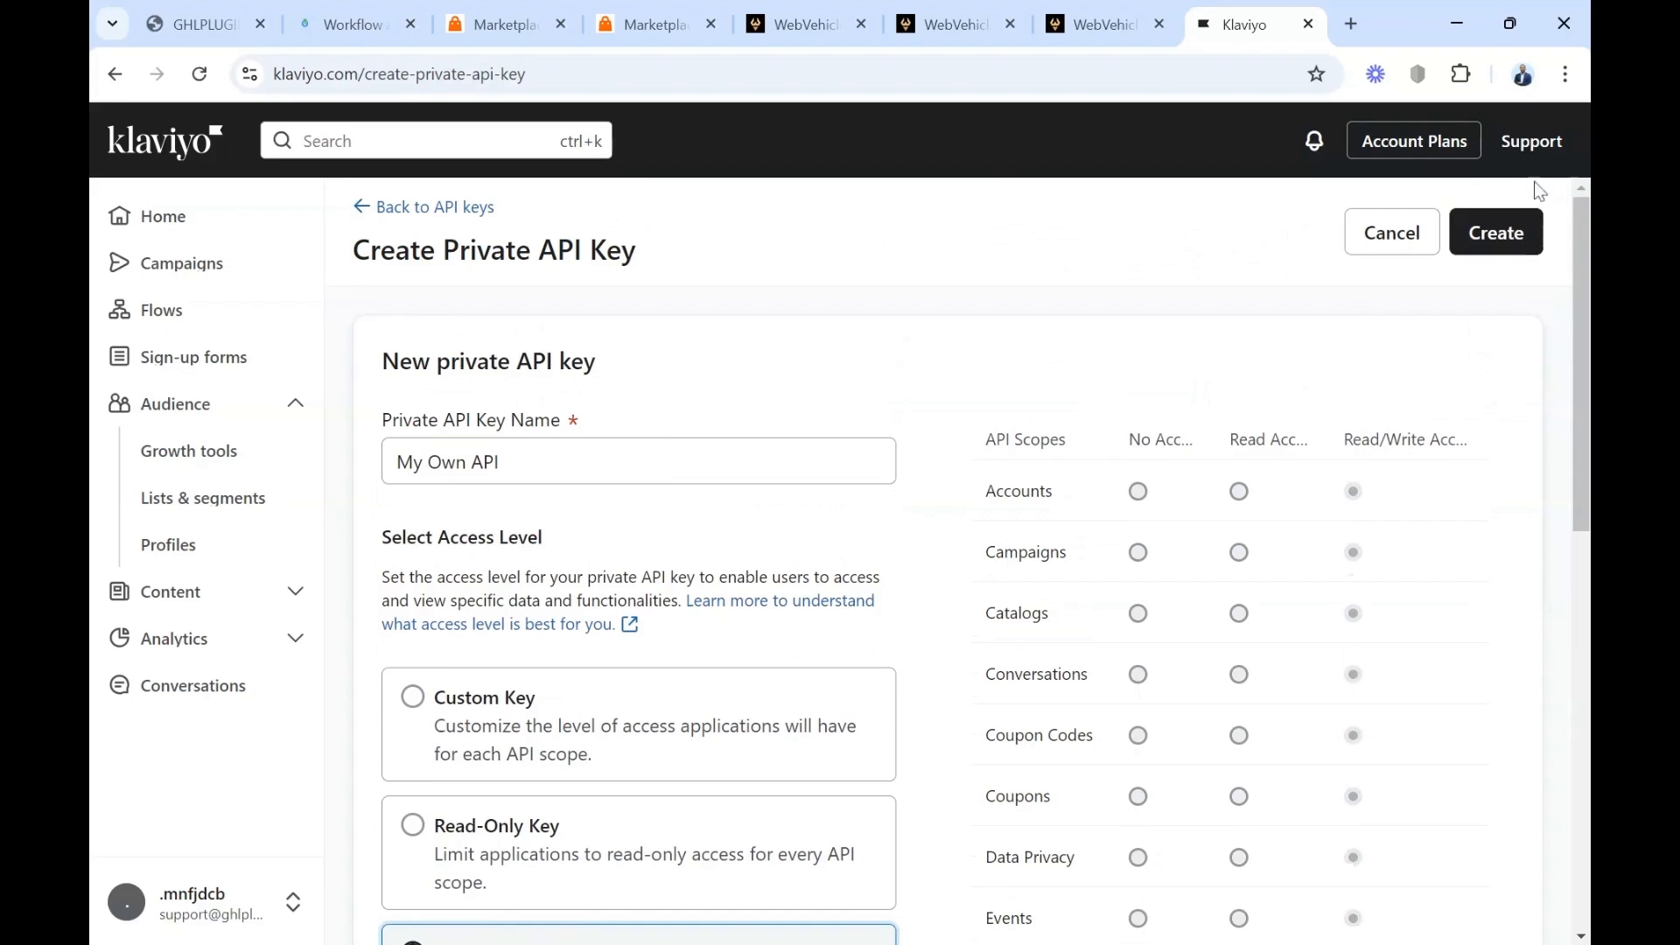
pyautogui.click(1498, 233)
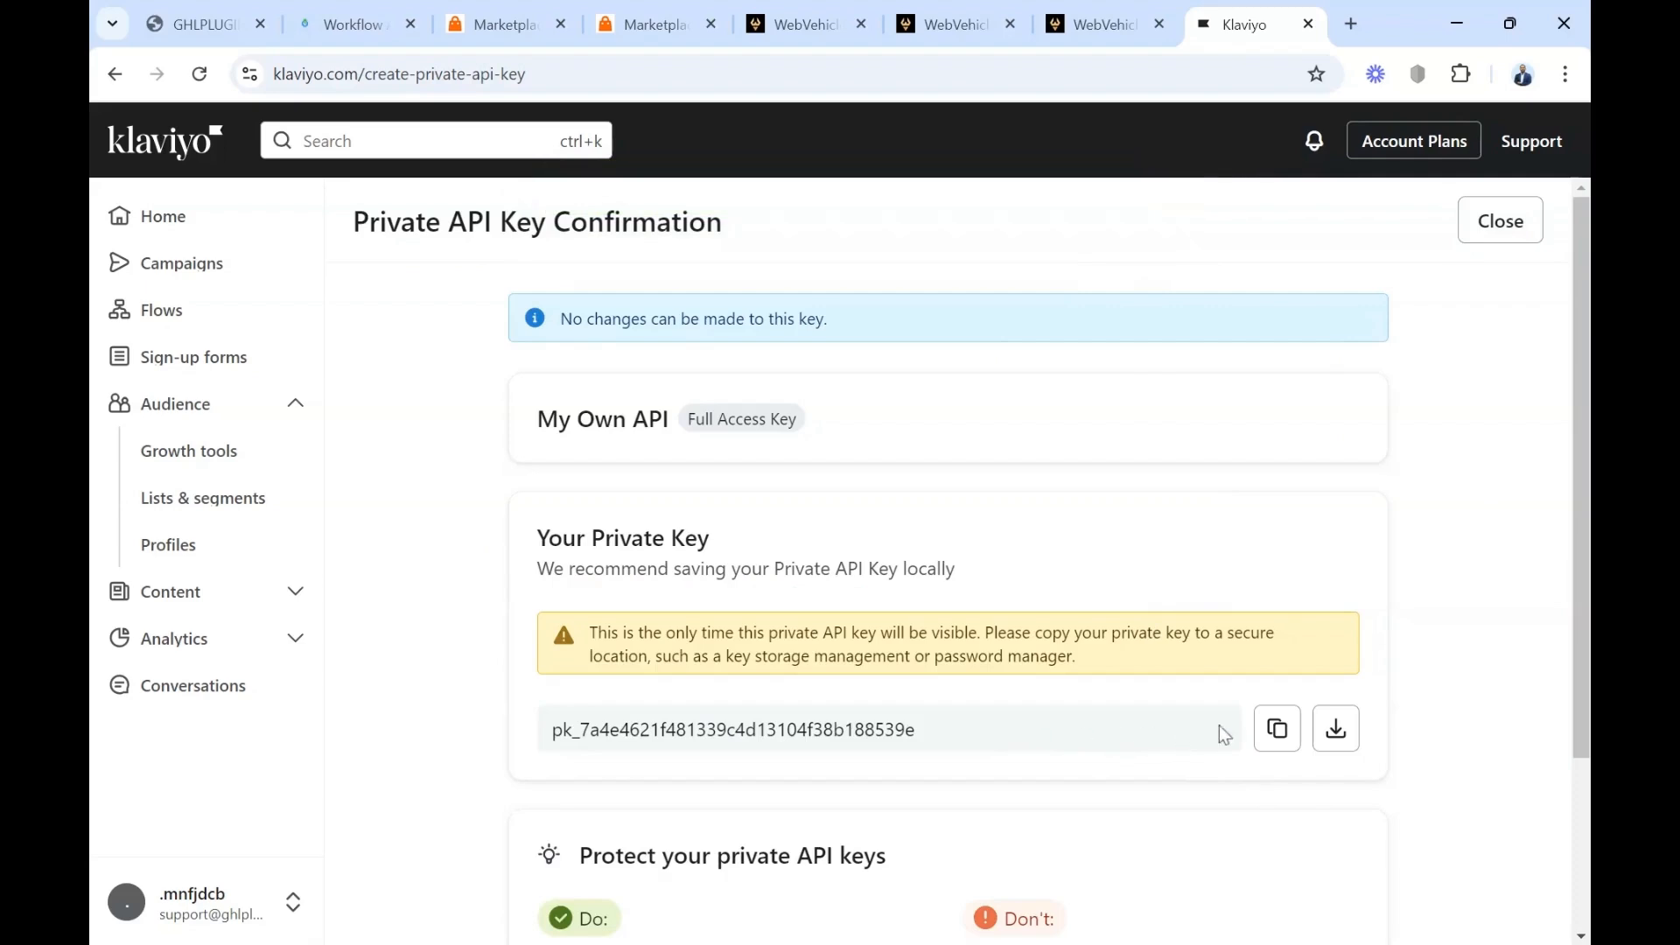
# Copy the new private API key, enter it in the sub-account's Klaviyo setup and submit it
pyautogui.click(1278, 731)
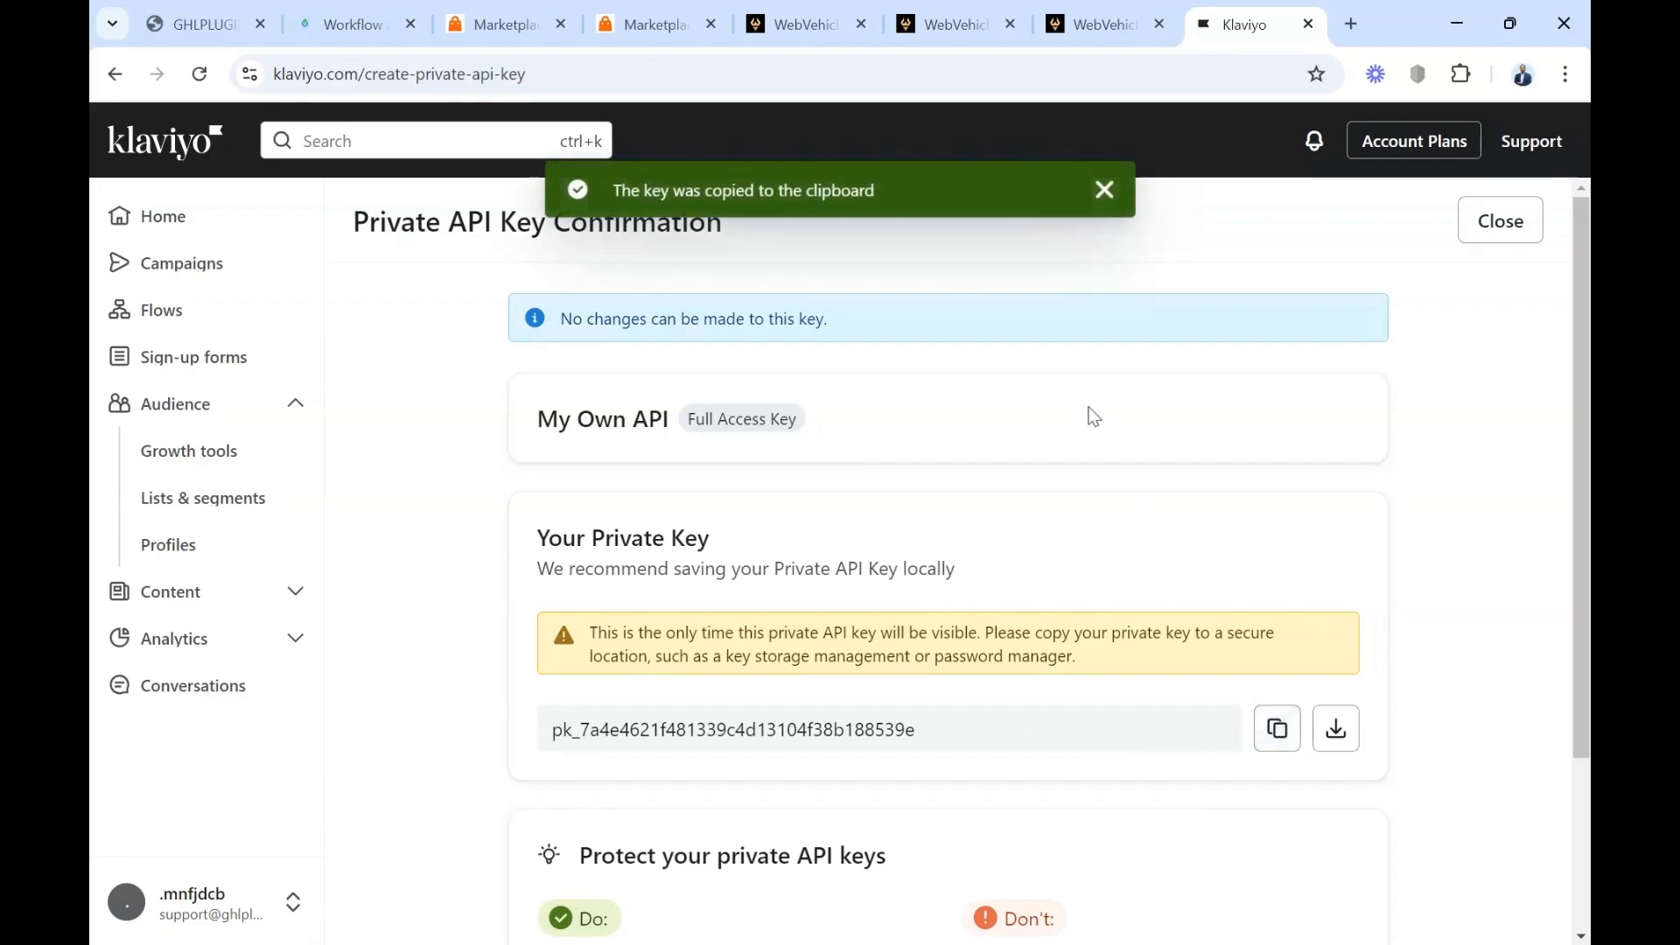
pyautogui.click(792, 25)
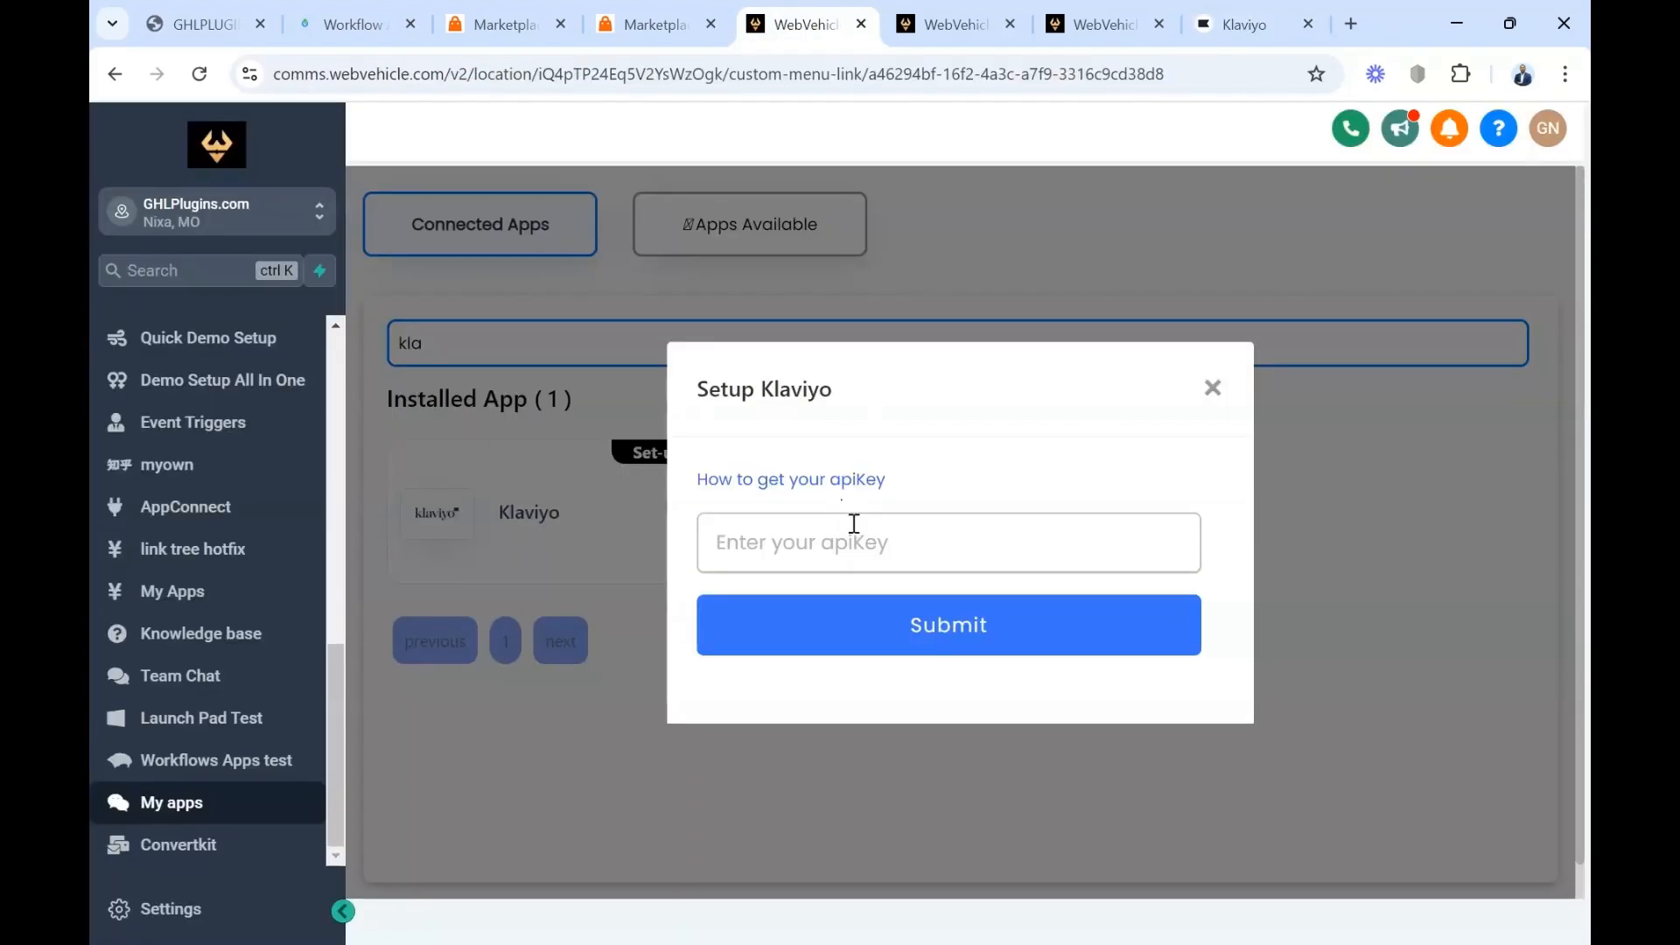
pyautogui.click(854, 523)
pyautogui.hotkey('ctrl', 'v')
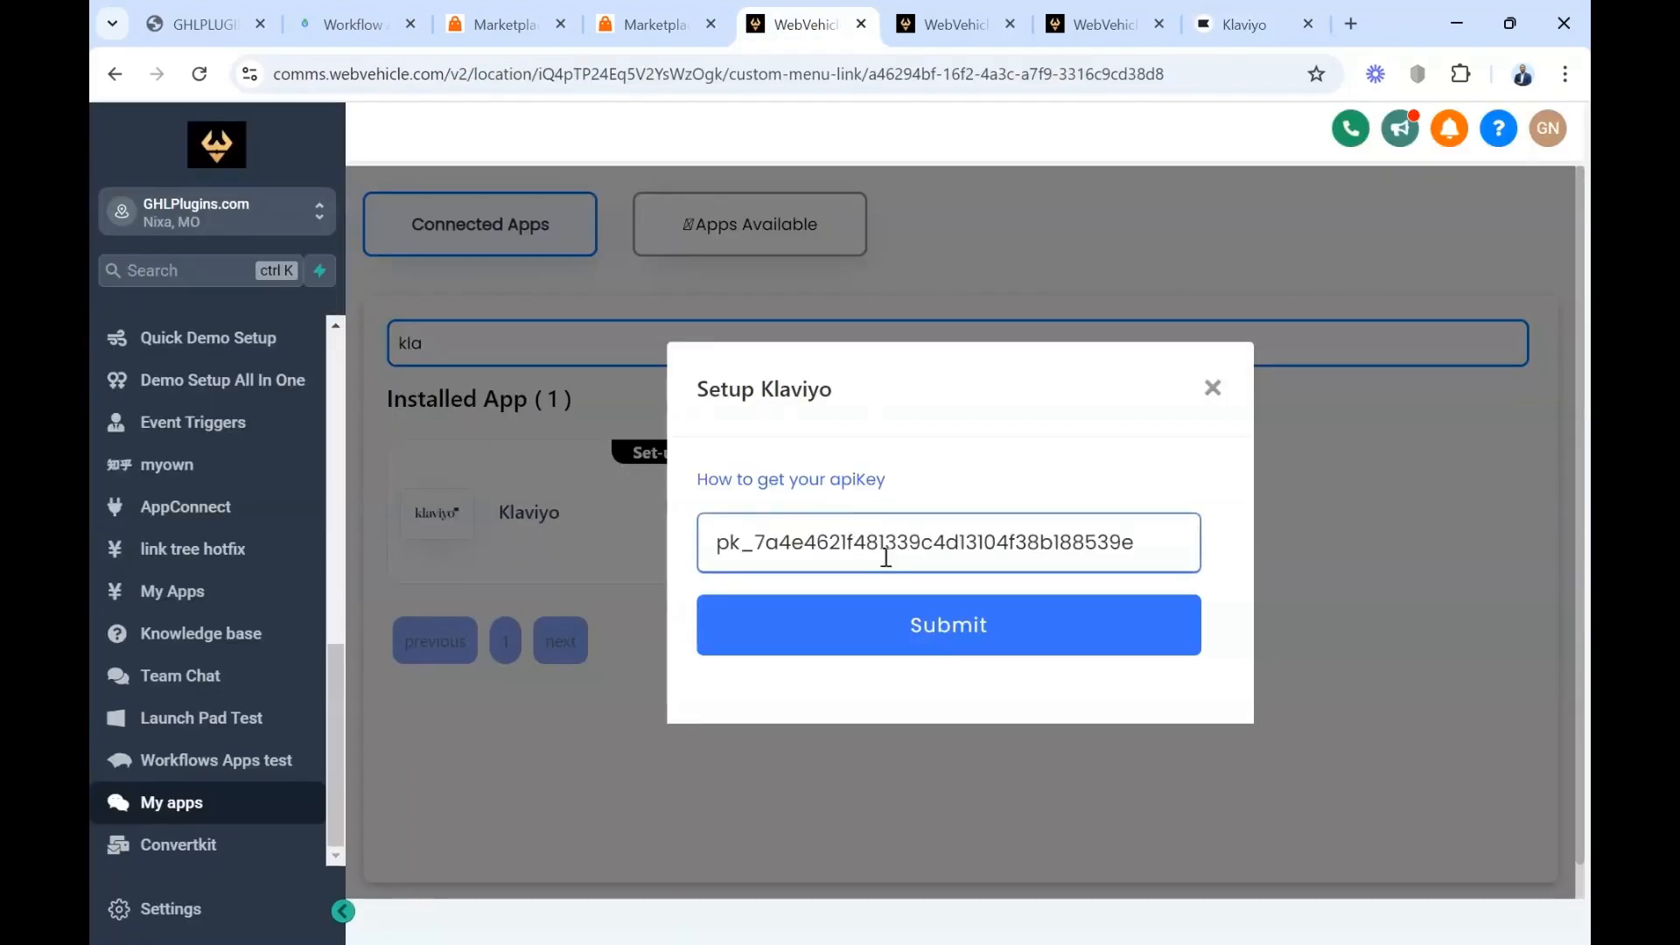
pyautogui.click(928, 647)
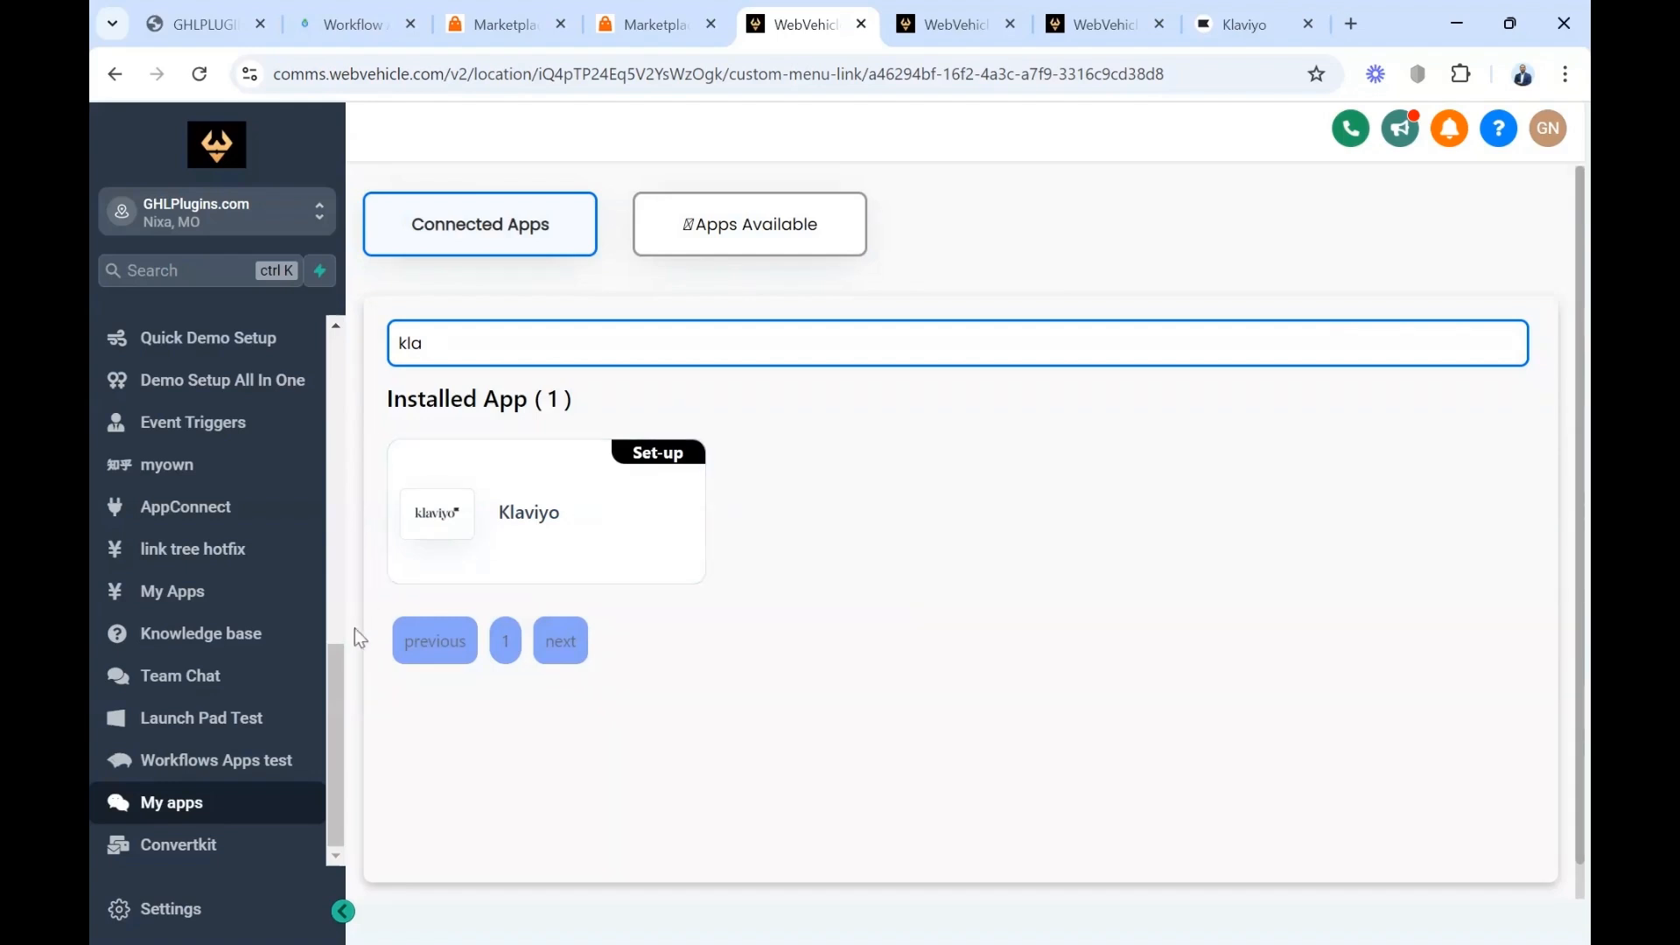
pyautogui.moveTo(329, 685); pyautogui.dragTo(335, 472)
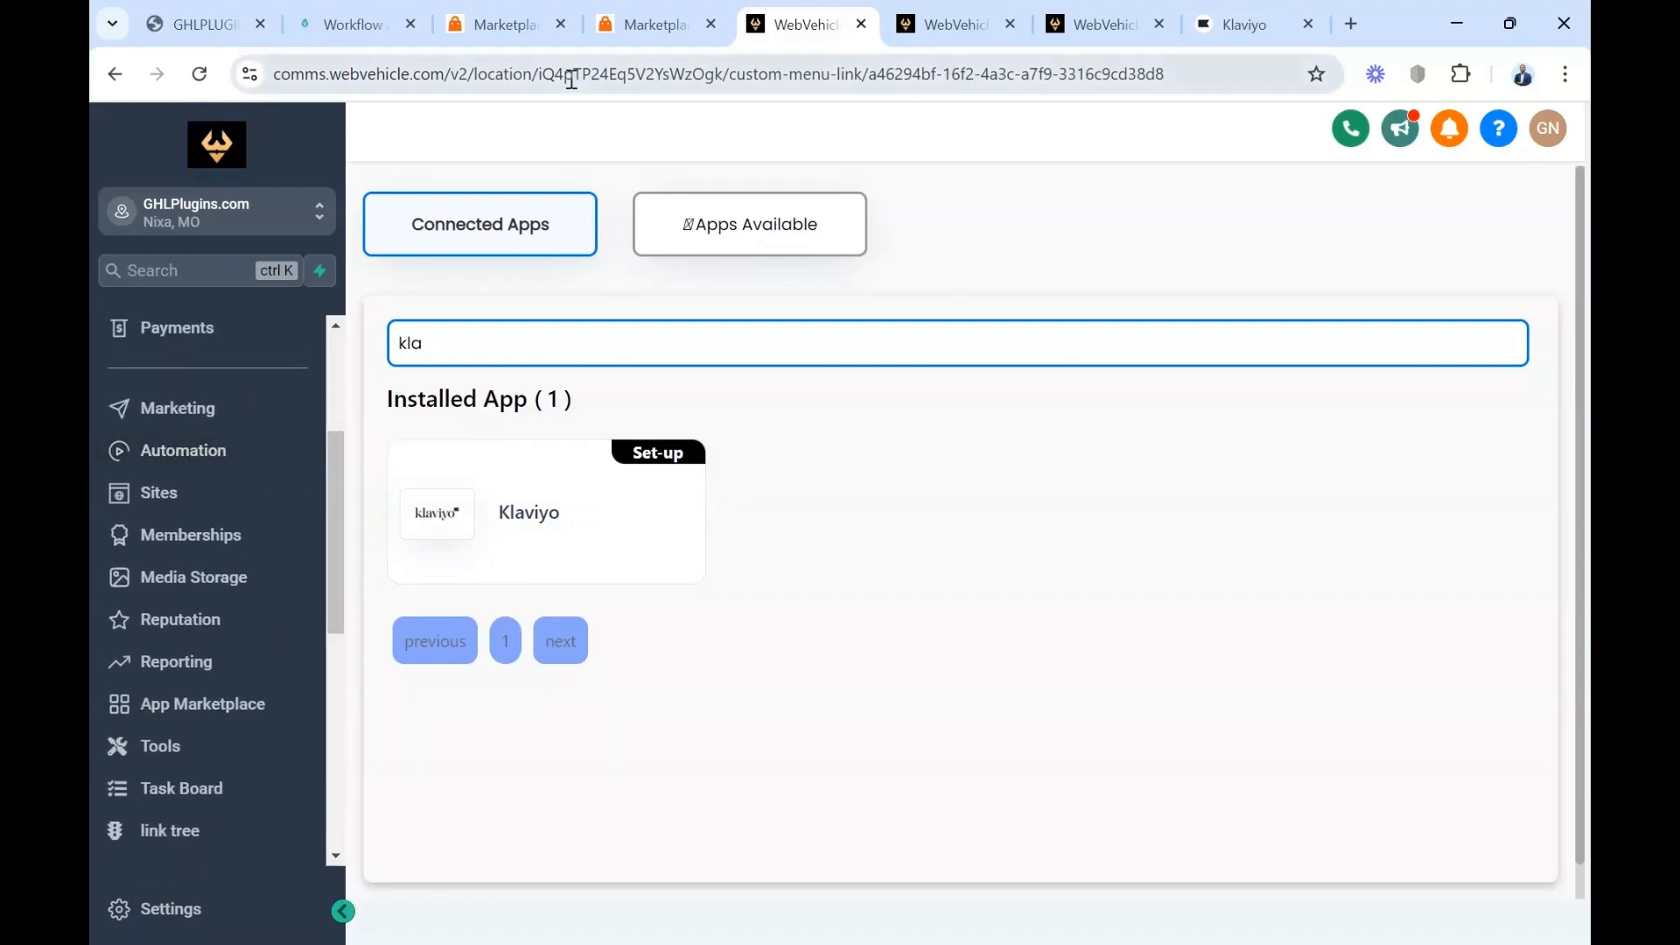
# Switch to the Klaviyo create-profile workflow and add the Klaviyo Service action Create Profile below the Contact Tag trigger
pyautogui.click(1105, 24)
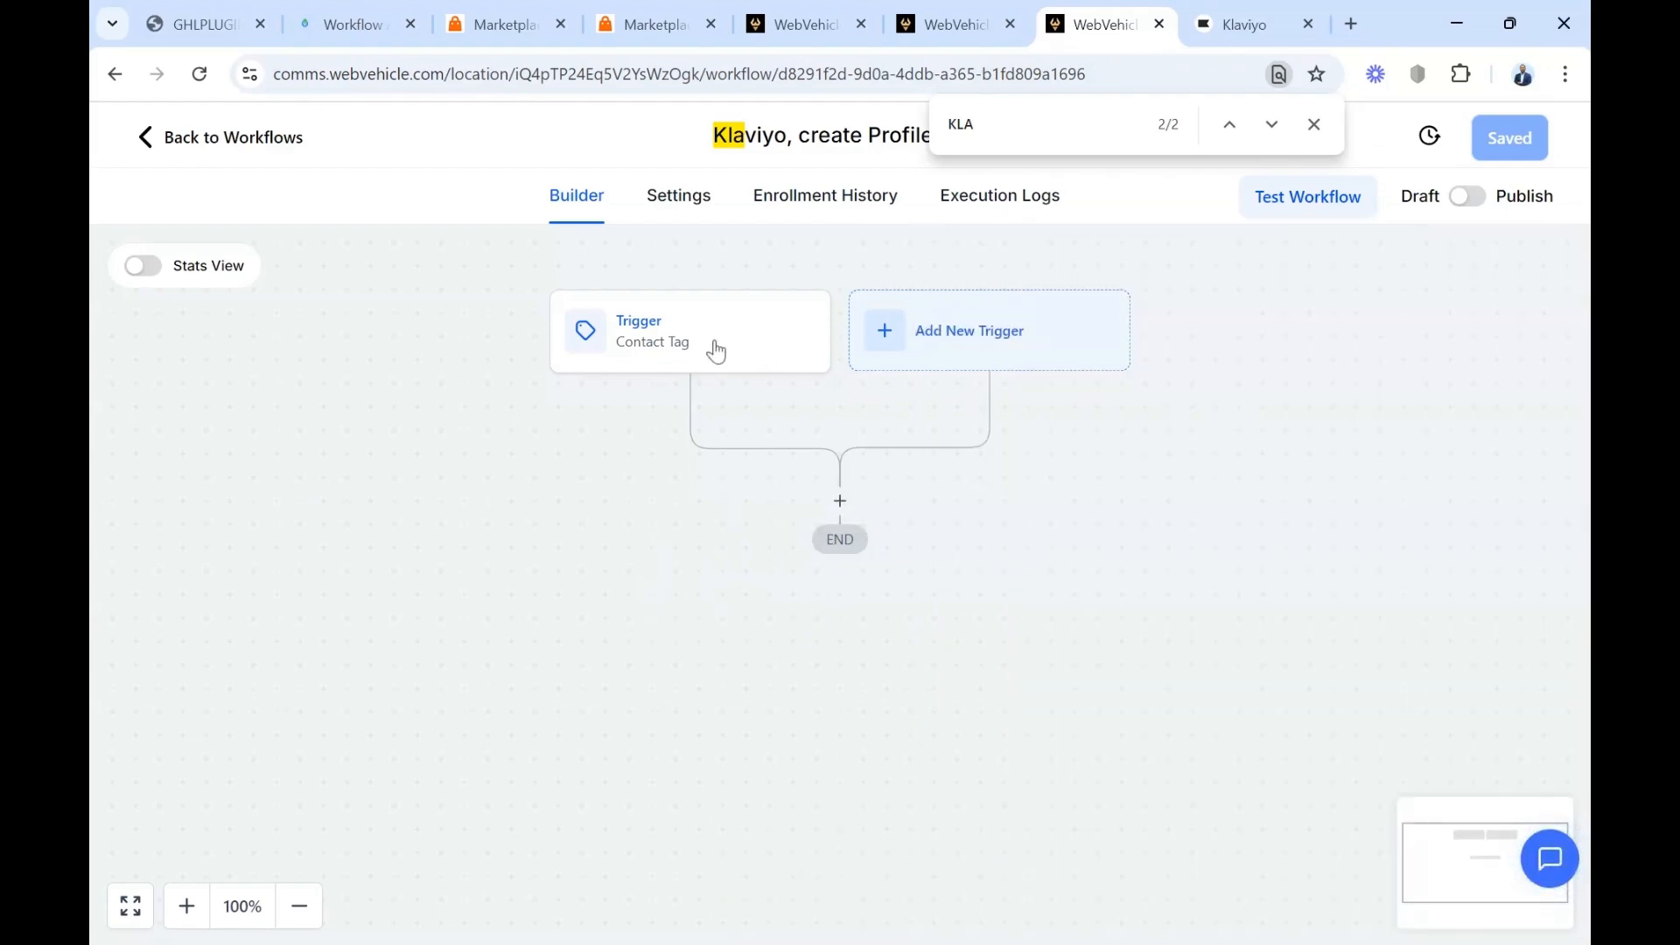
pyautogui.click(840, 501)
pyautogui.click(1032, 127)
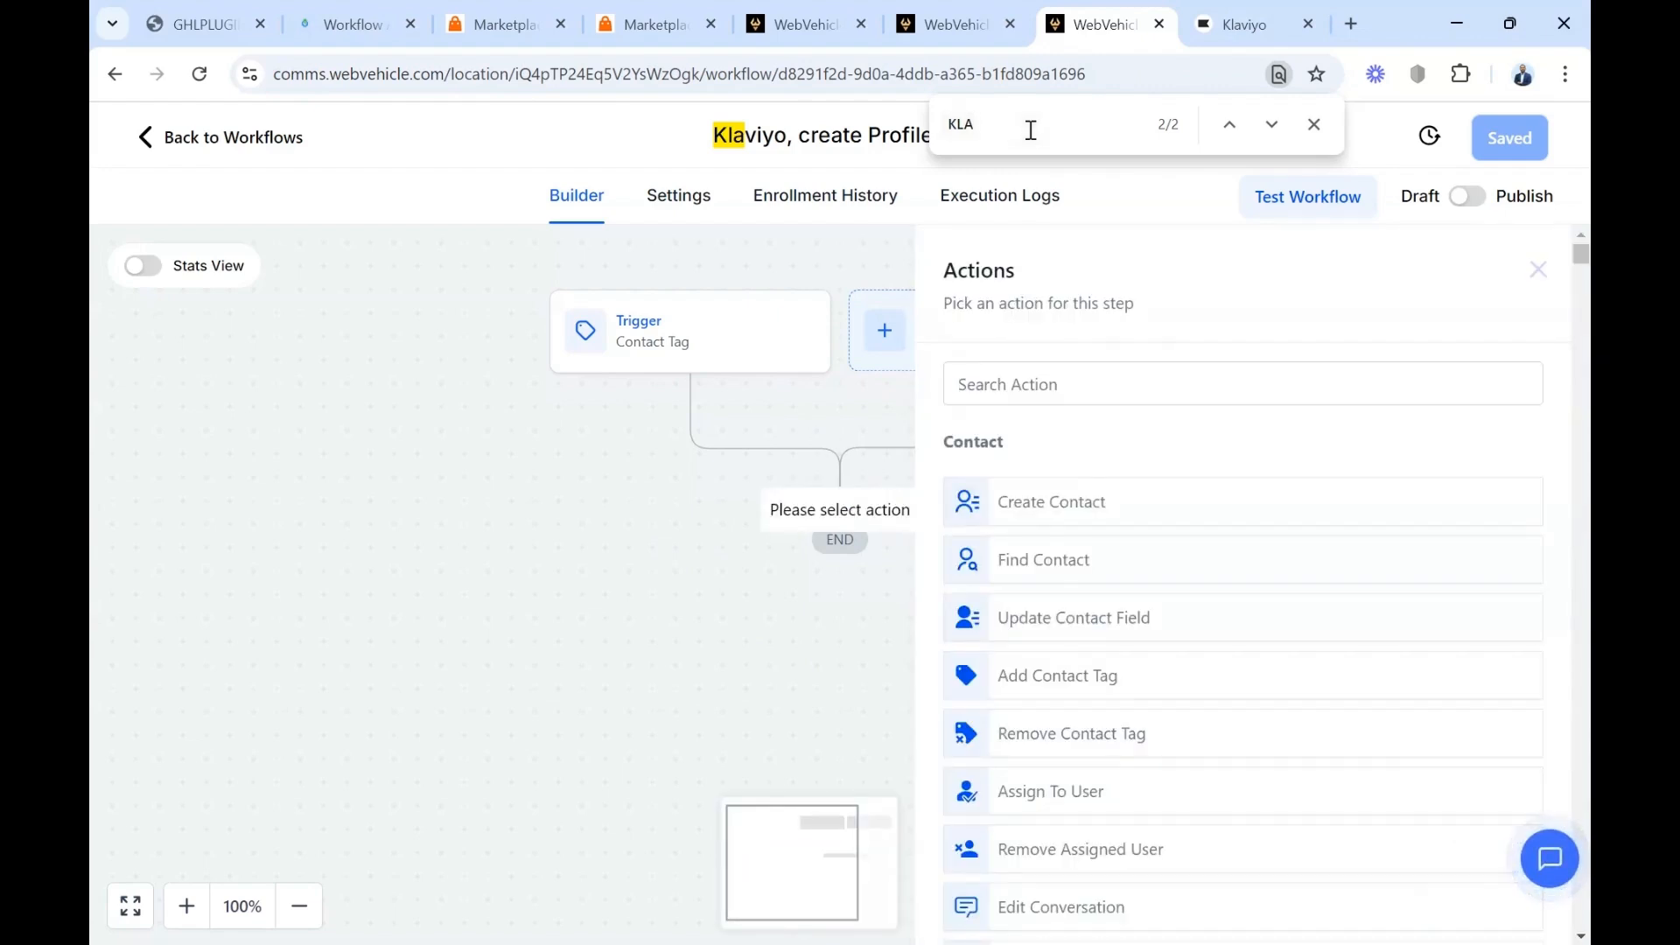
pyautogui.press('Return')
pyautogui.scroll(-1, 1208, 754)
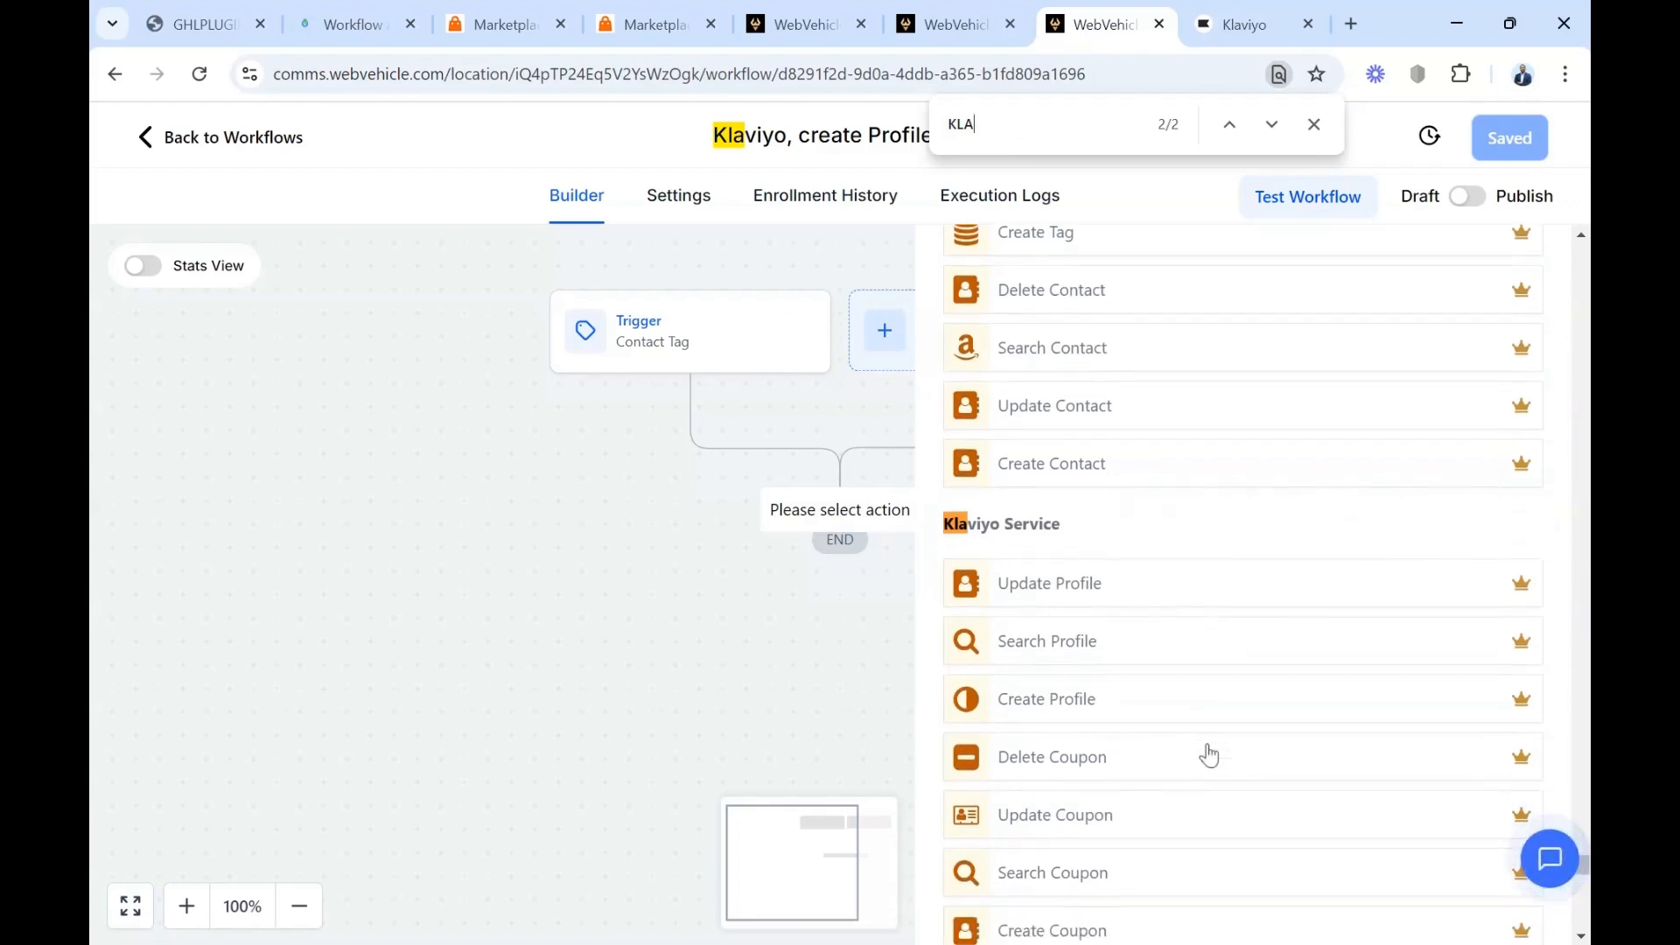
pyautogui.click(1046, 700)
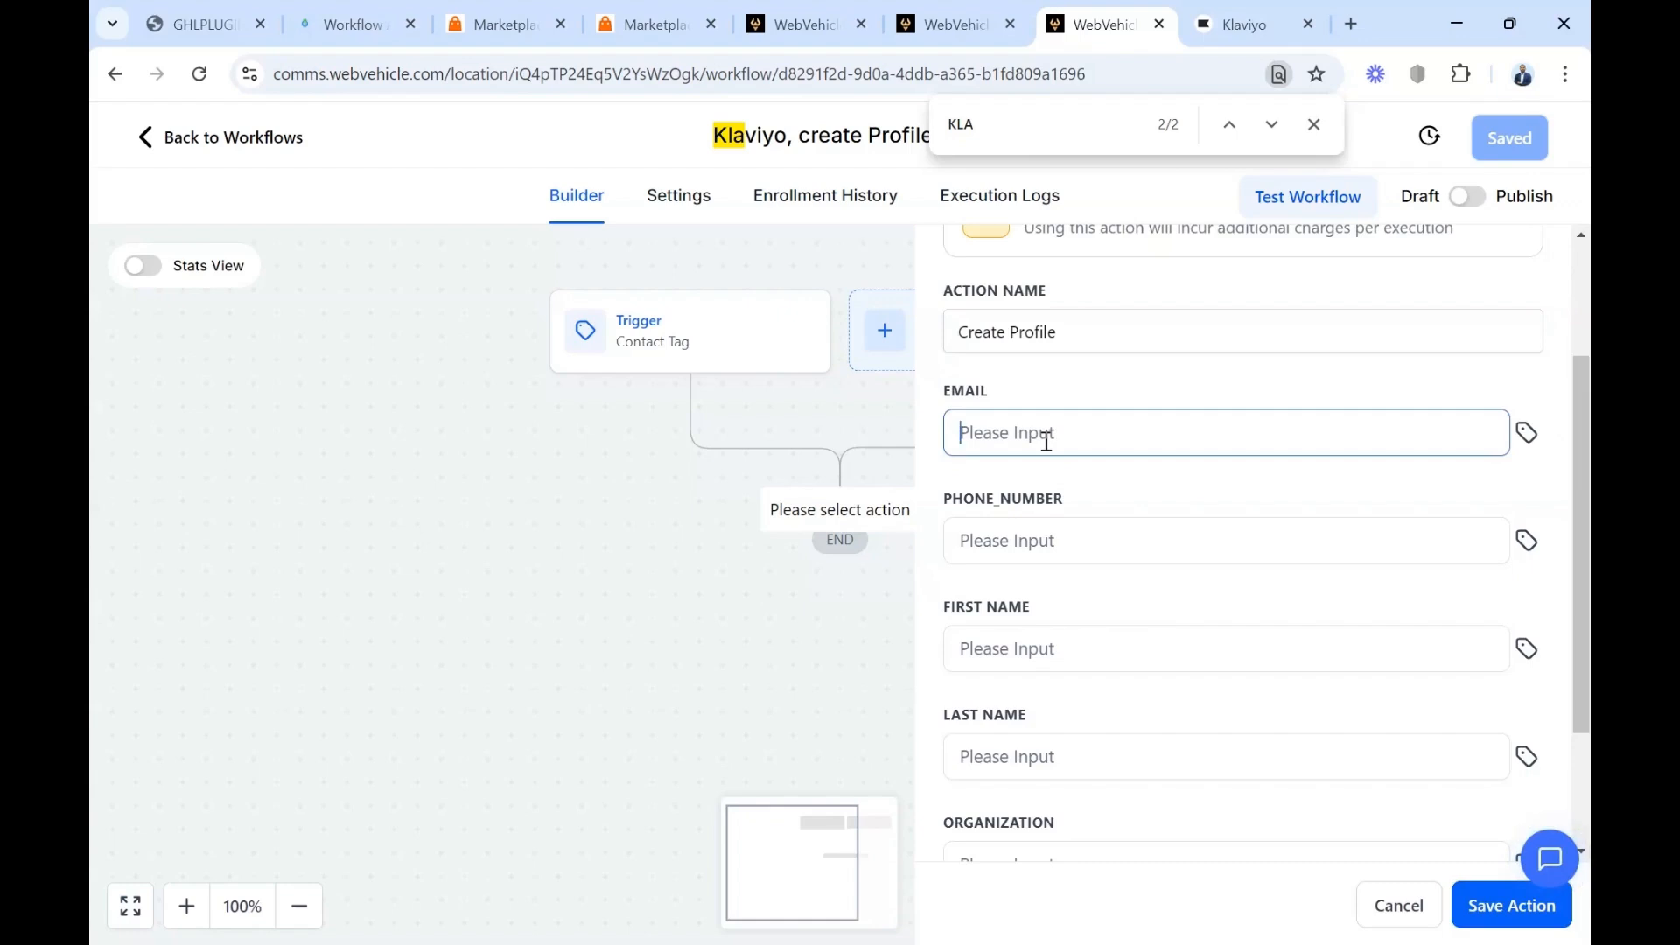
# Fill in the Create Profile action with the contact's email, phone number, first name and last name
pyautogui.hotkey('ctrl', 'v')
pyautogui.click(1085, 554)
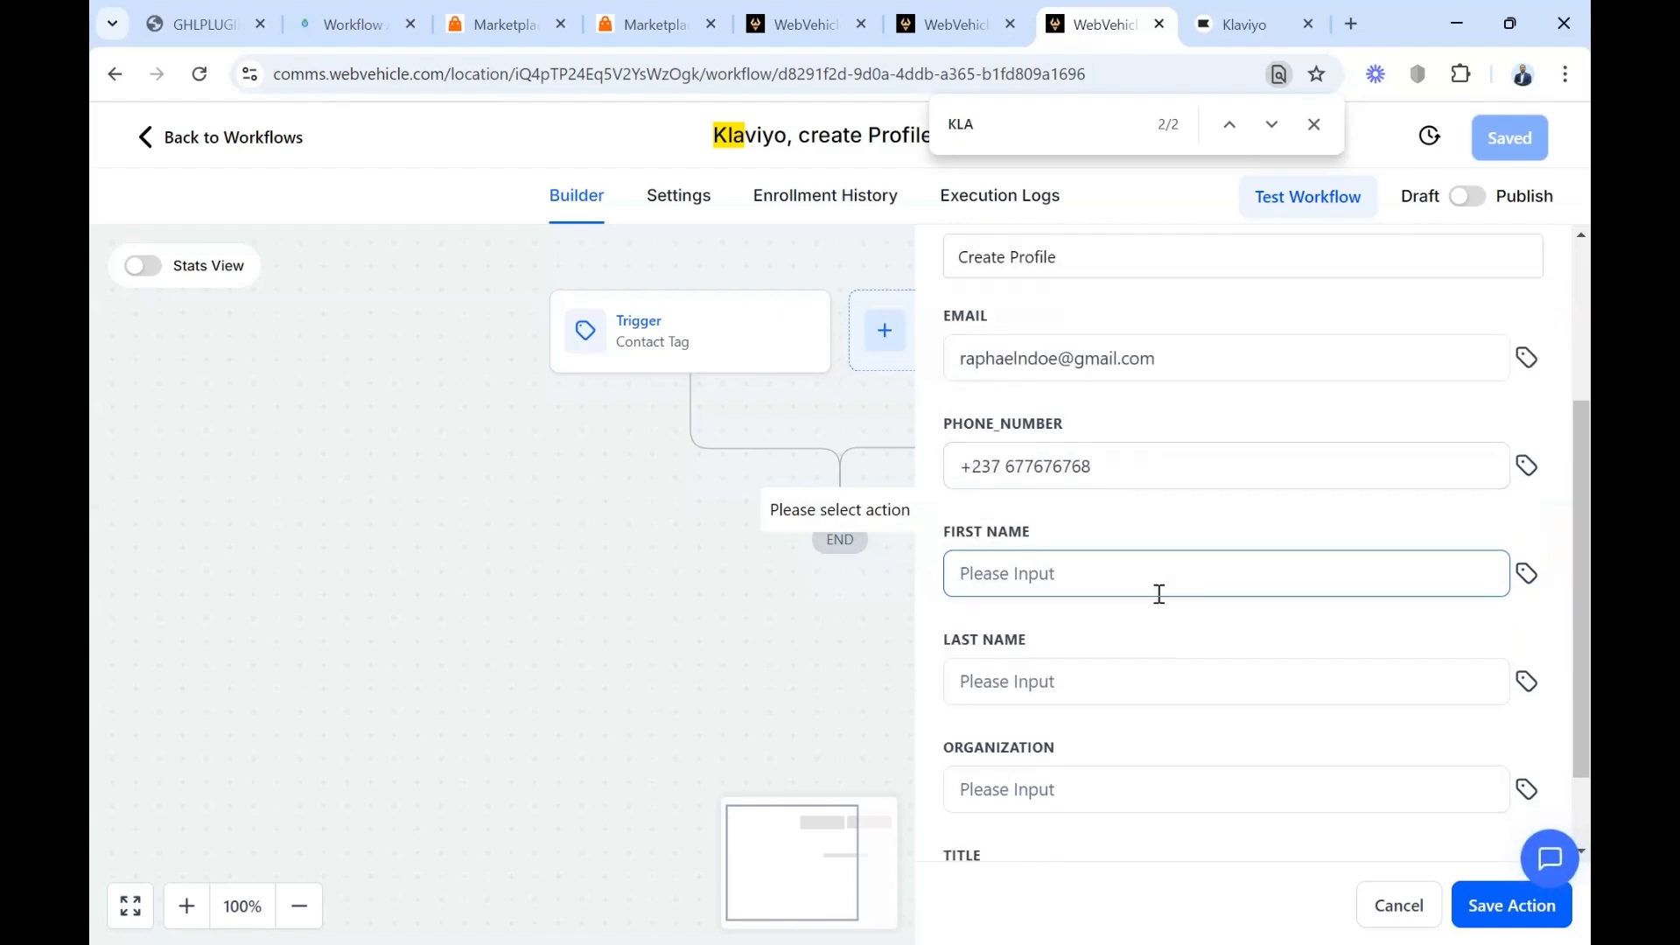
pyautogui.click(1064, 693)
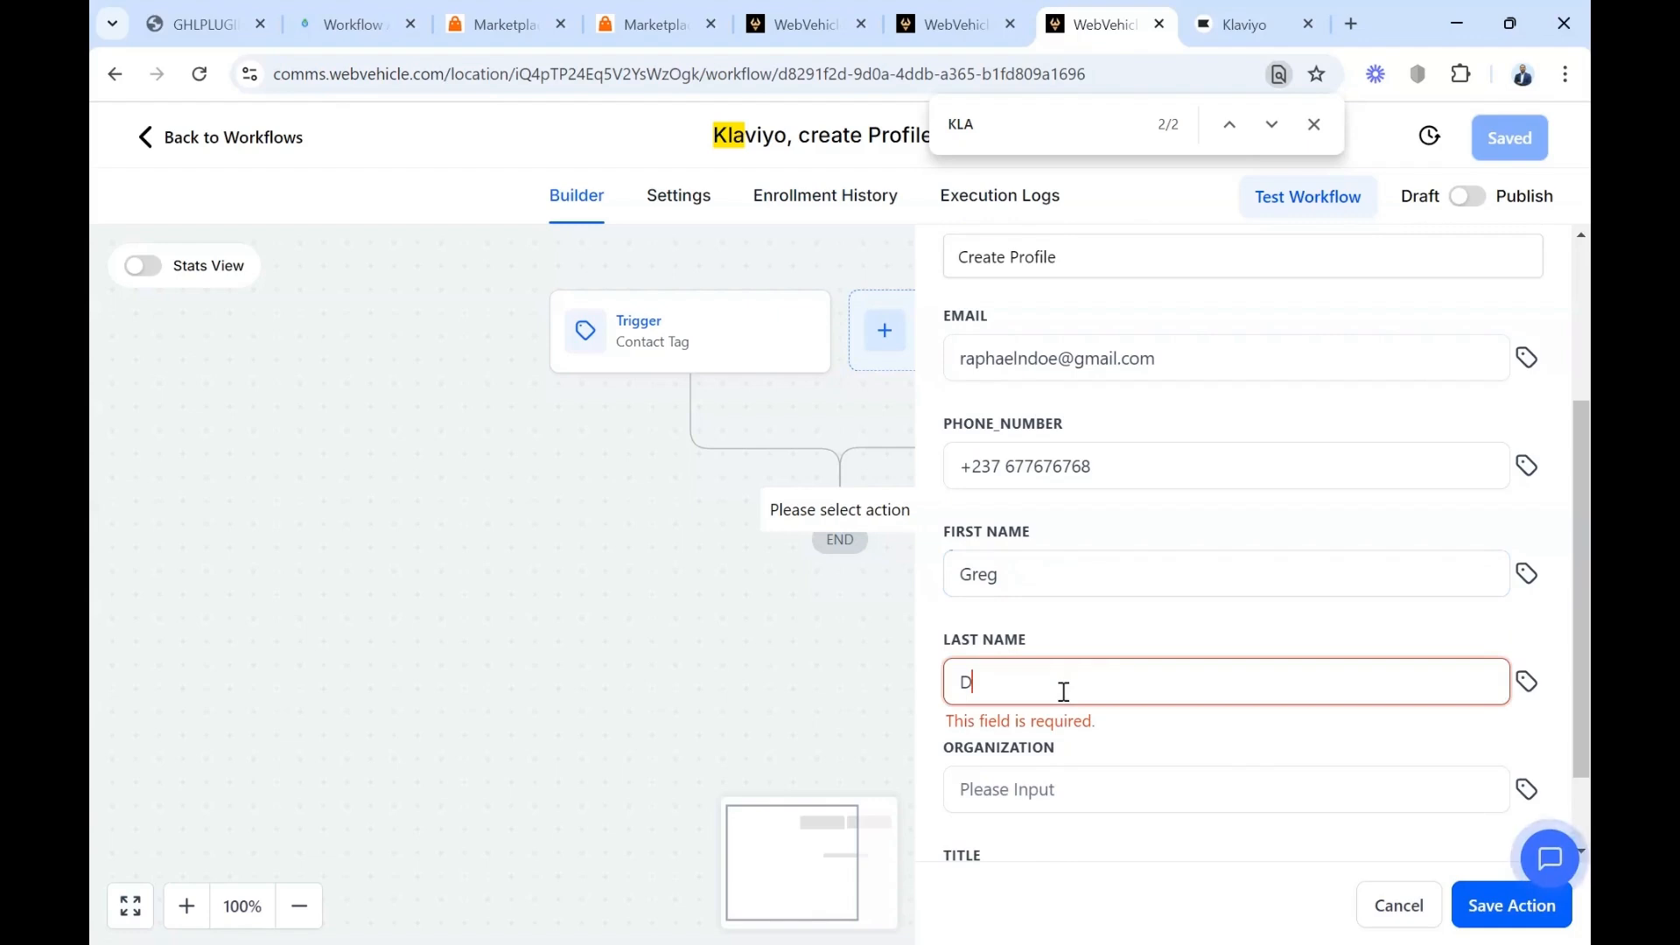
# Set the organization to GHLPLUGINS and the title to "Scrum master", and save the action and the workflow
pyautogui.click(1157, 796)
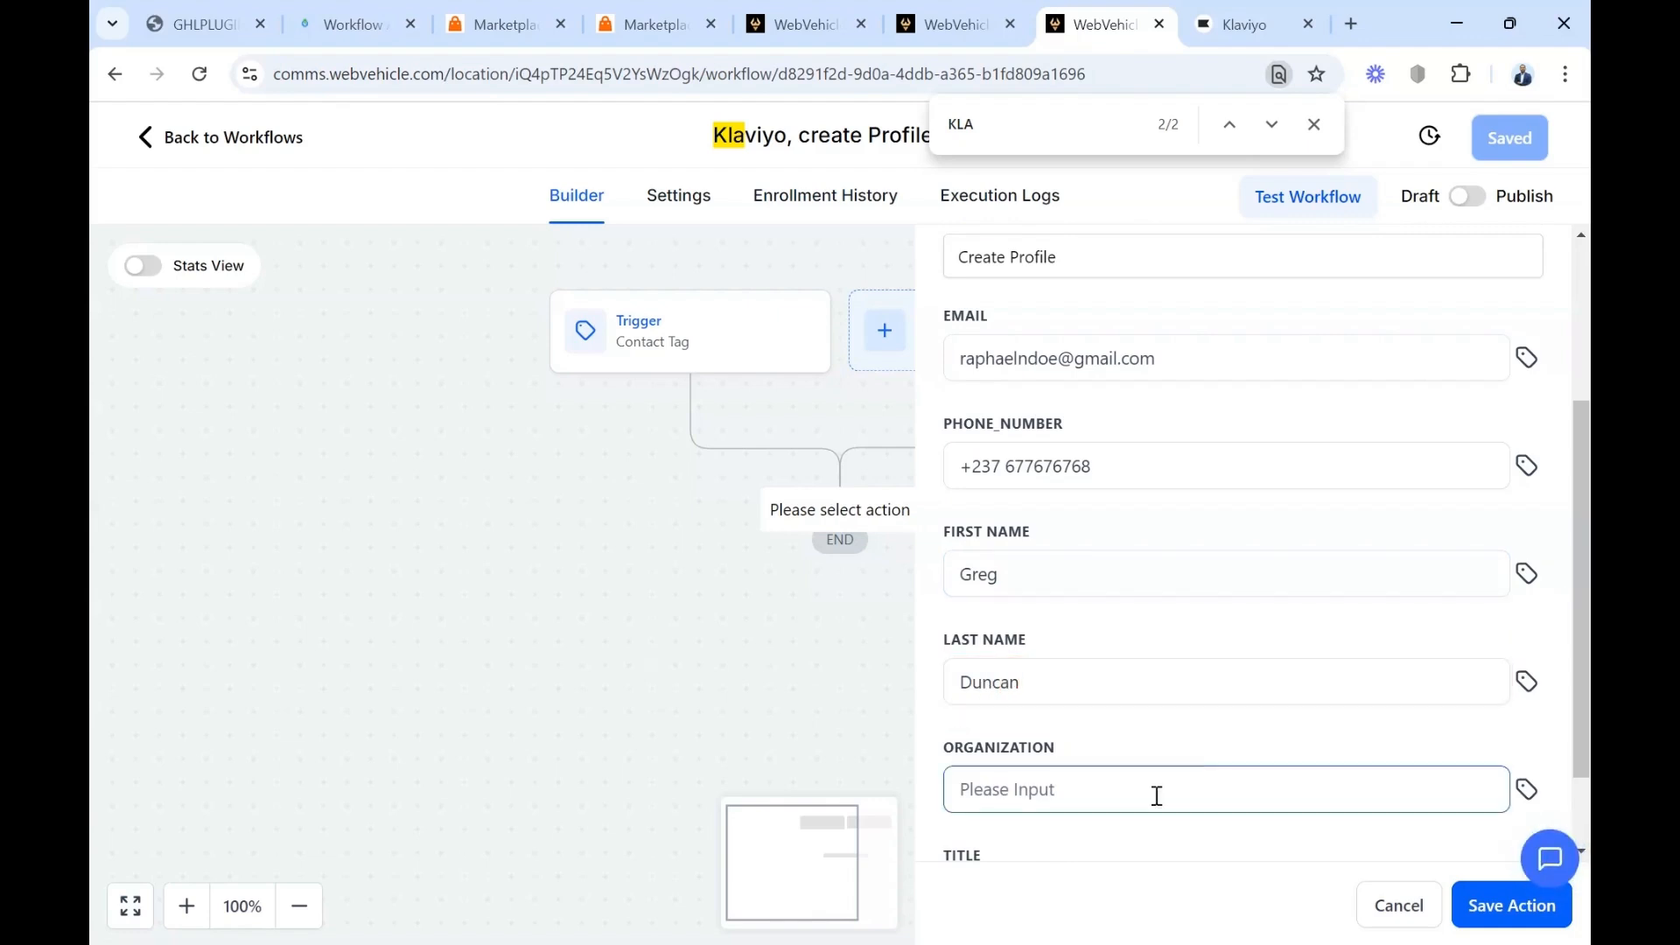
pyautogui.scroll(-1, 1240, 773)
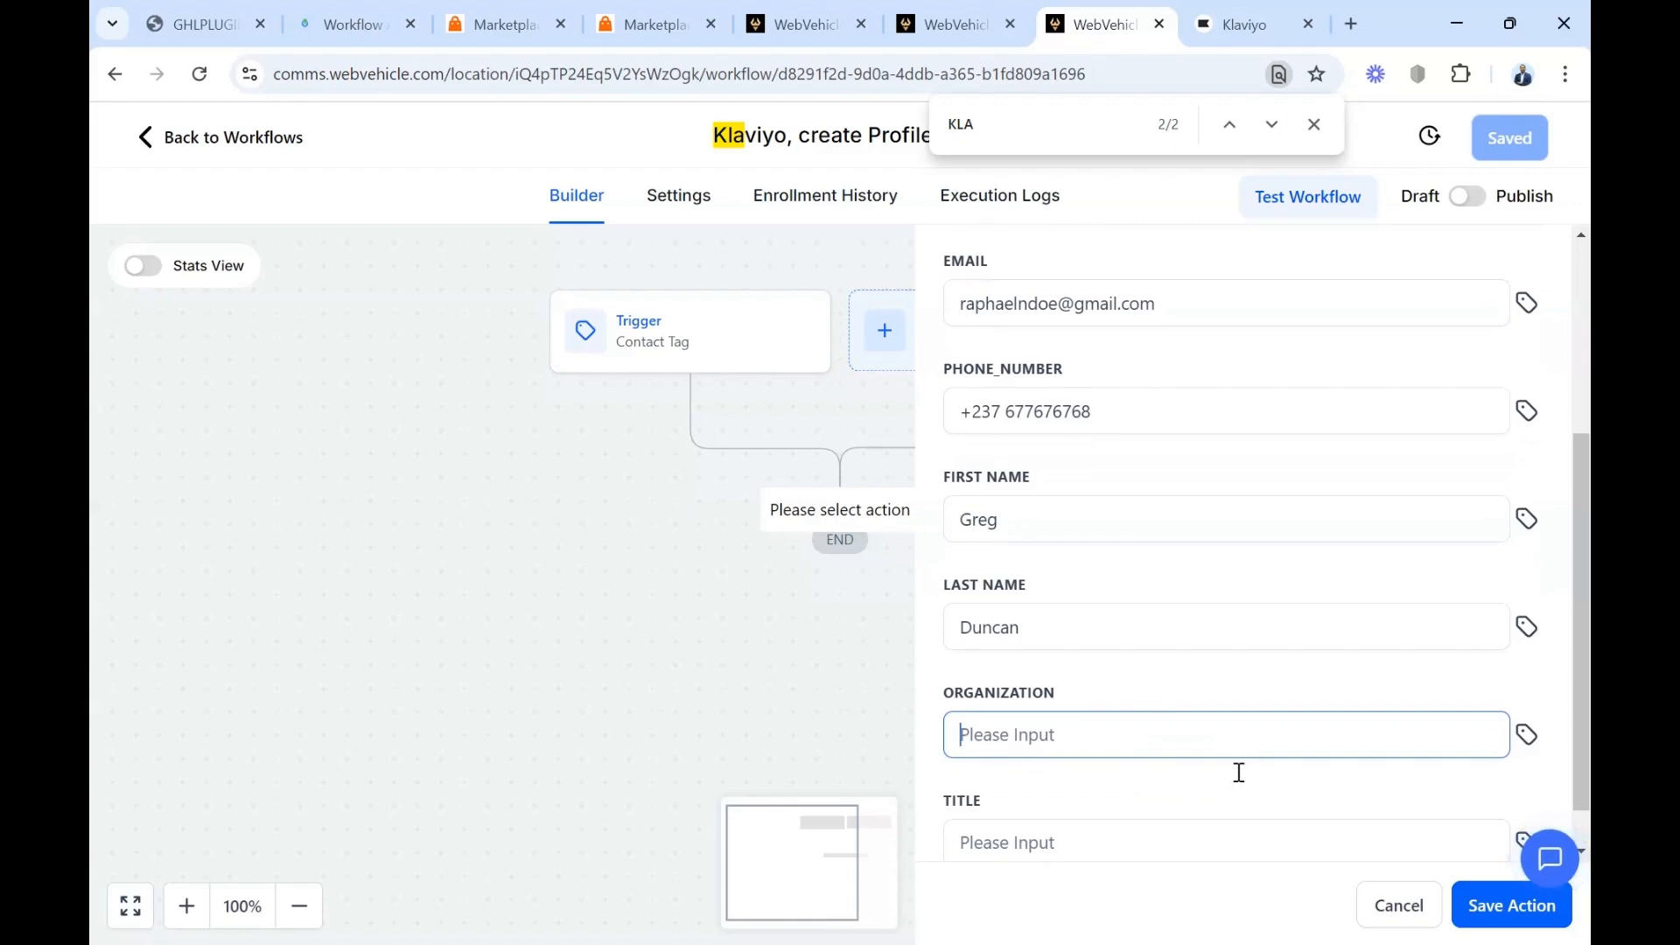
pyautogui.write('GHLPLUGINS')
pyautogui.scroll(-1, 1238, 779)
pyautogui.click(1123, 795)
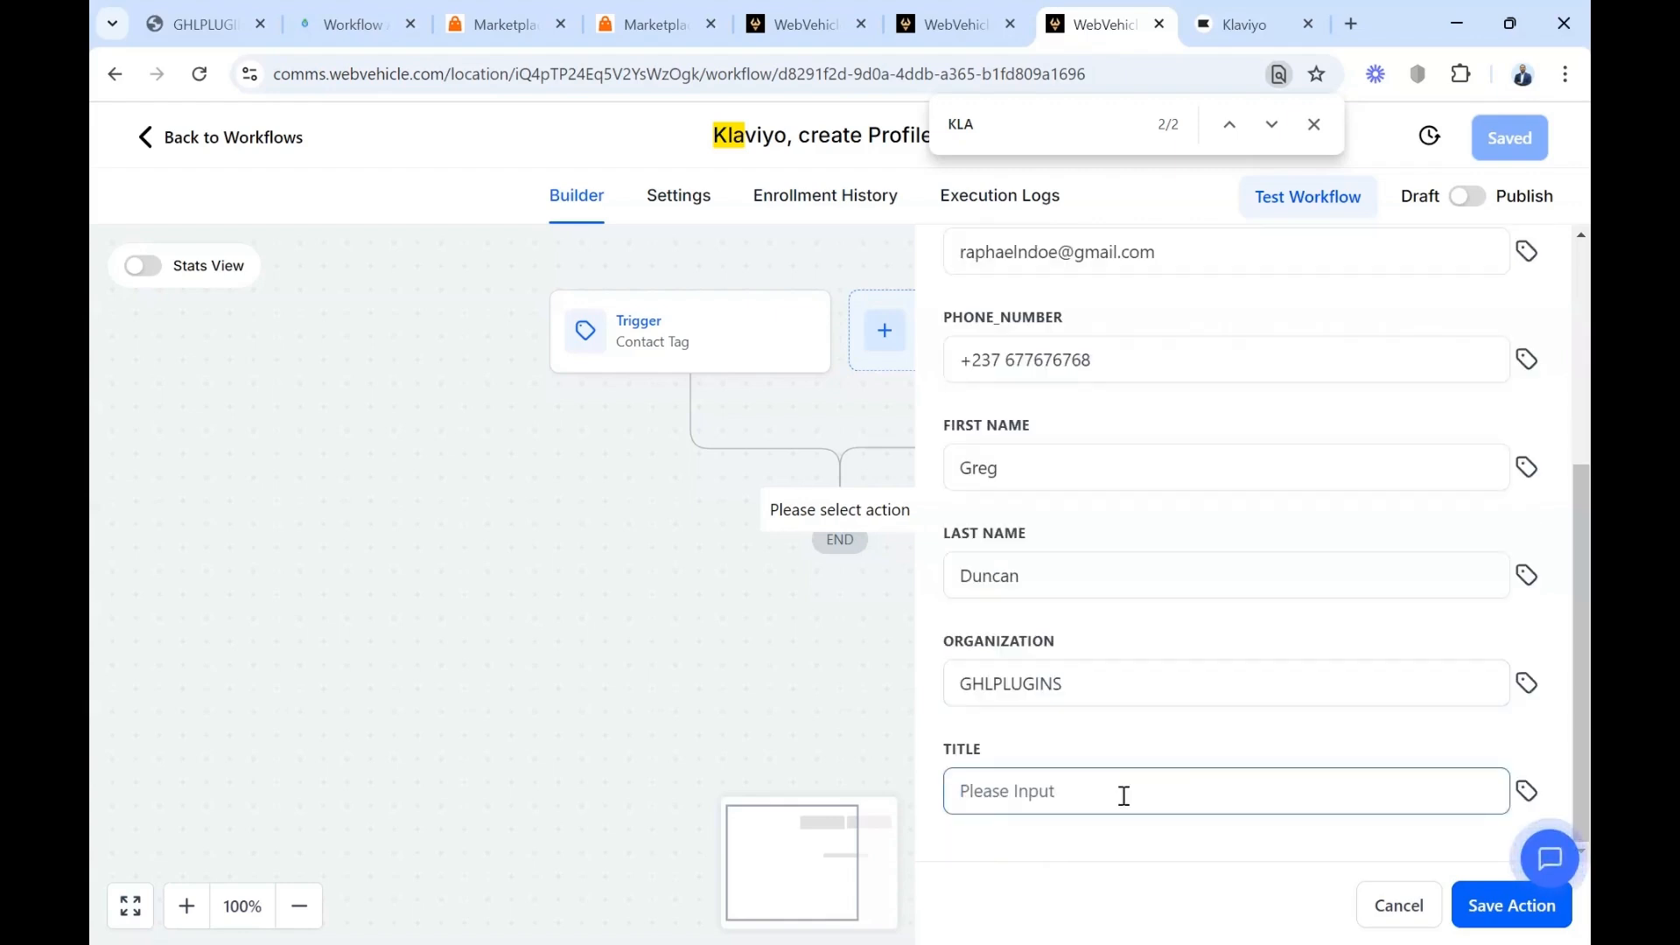
pyautogui.write('Scrum ma')
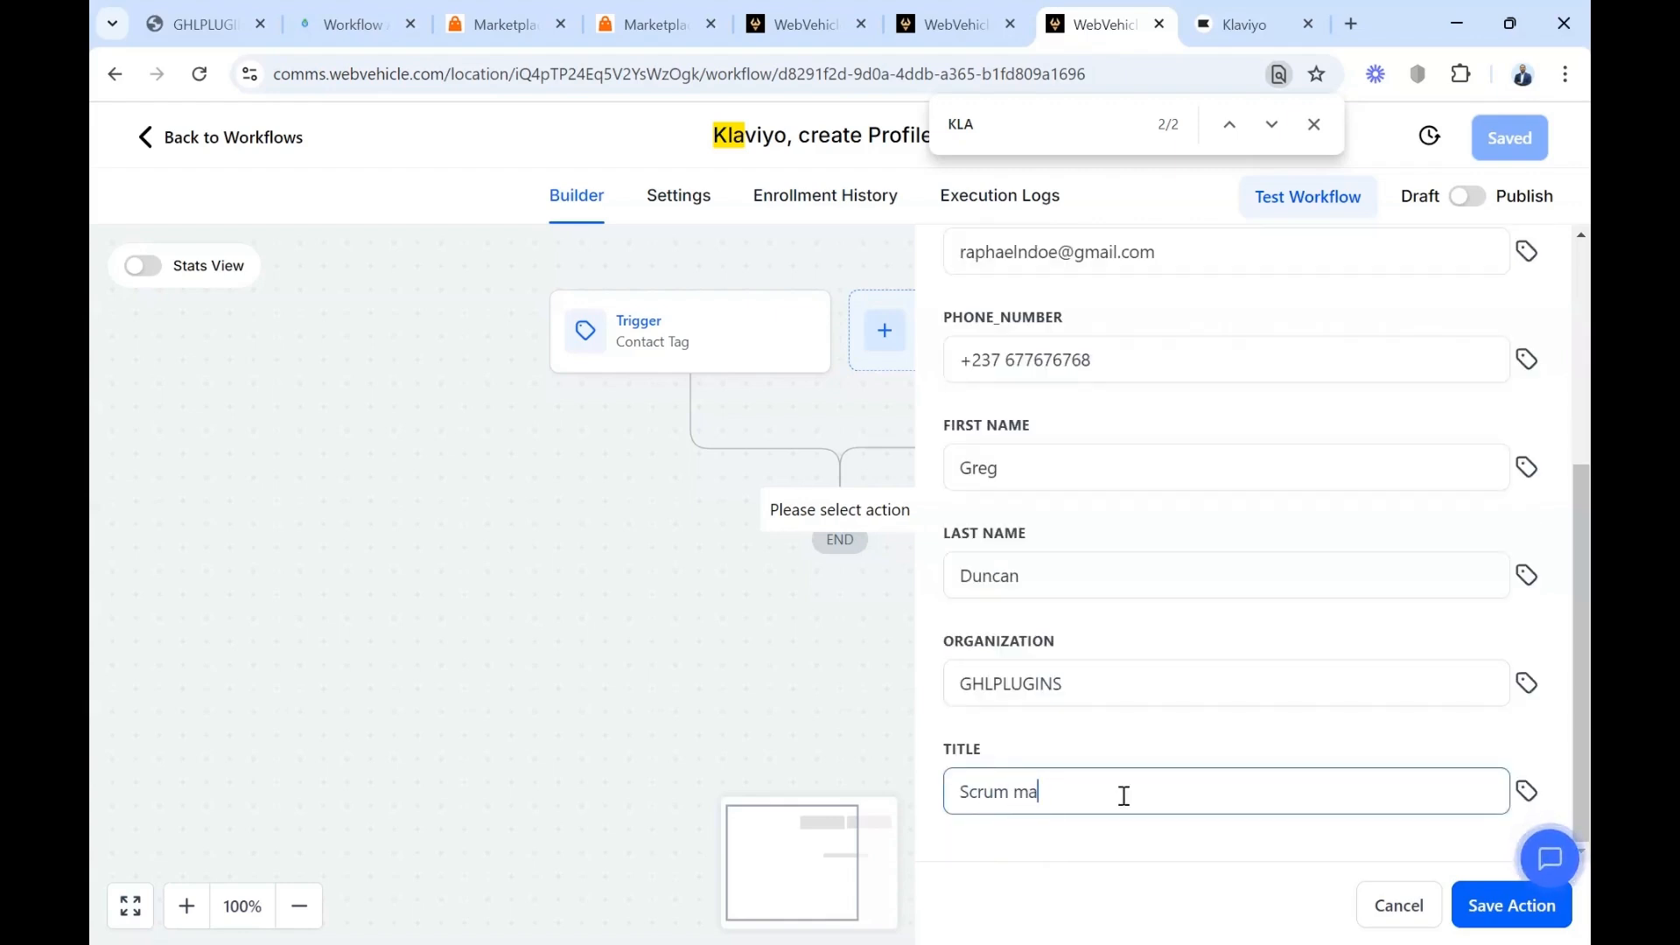
pyautogui.write('ster')
pyautogui.click(1488, 915)
pyautogui.click(1507, 140)
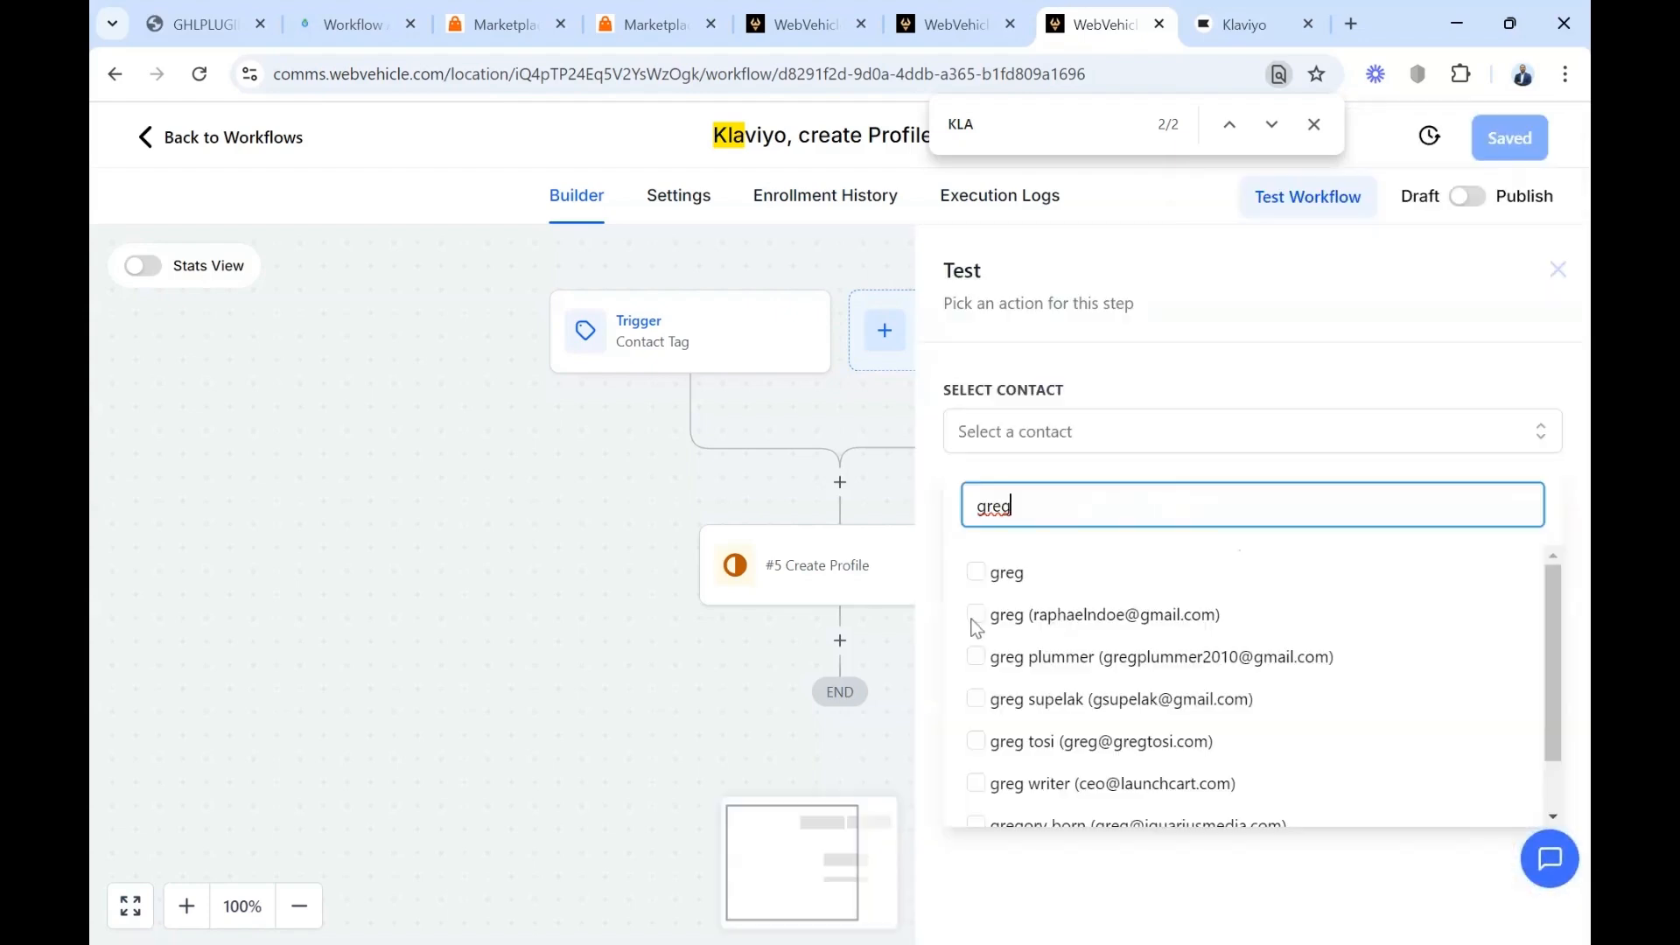
# Run a workflow test with the contact whose email matches the action's, and check the profiles list in Klaviyo
pyautogui.click(974, 615)
pyautogui.click(987, 517)
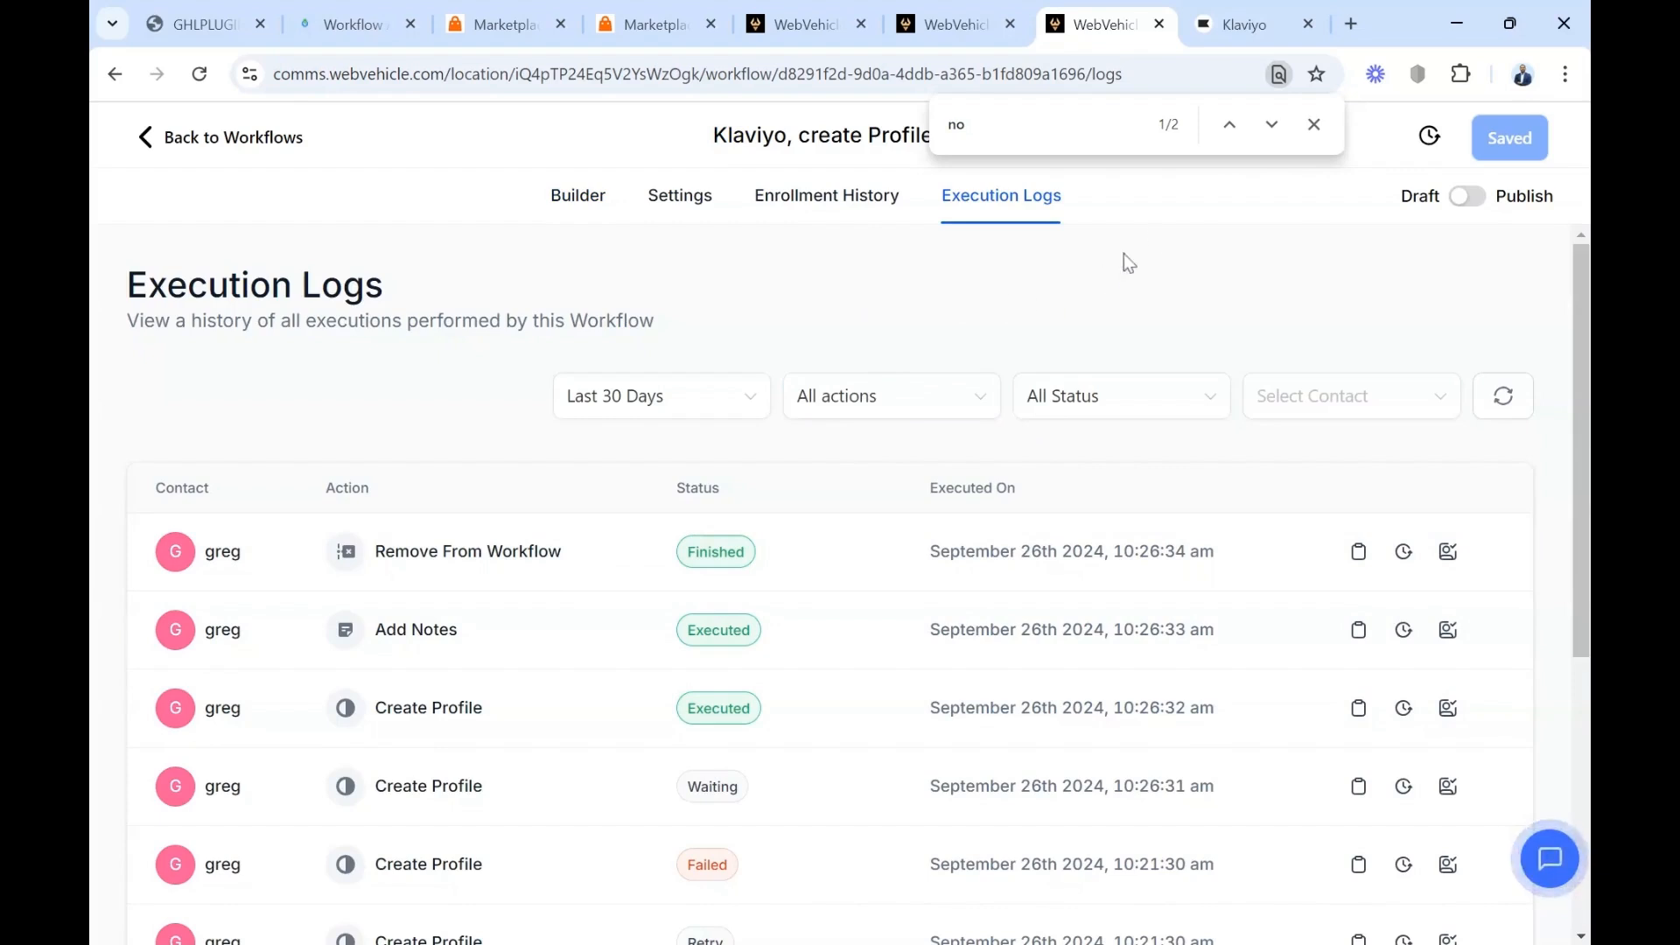
pyautogui.click(1243, 24)
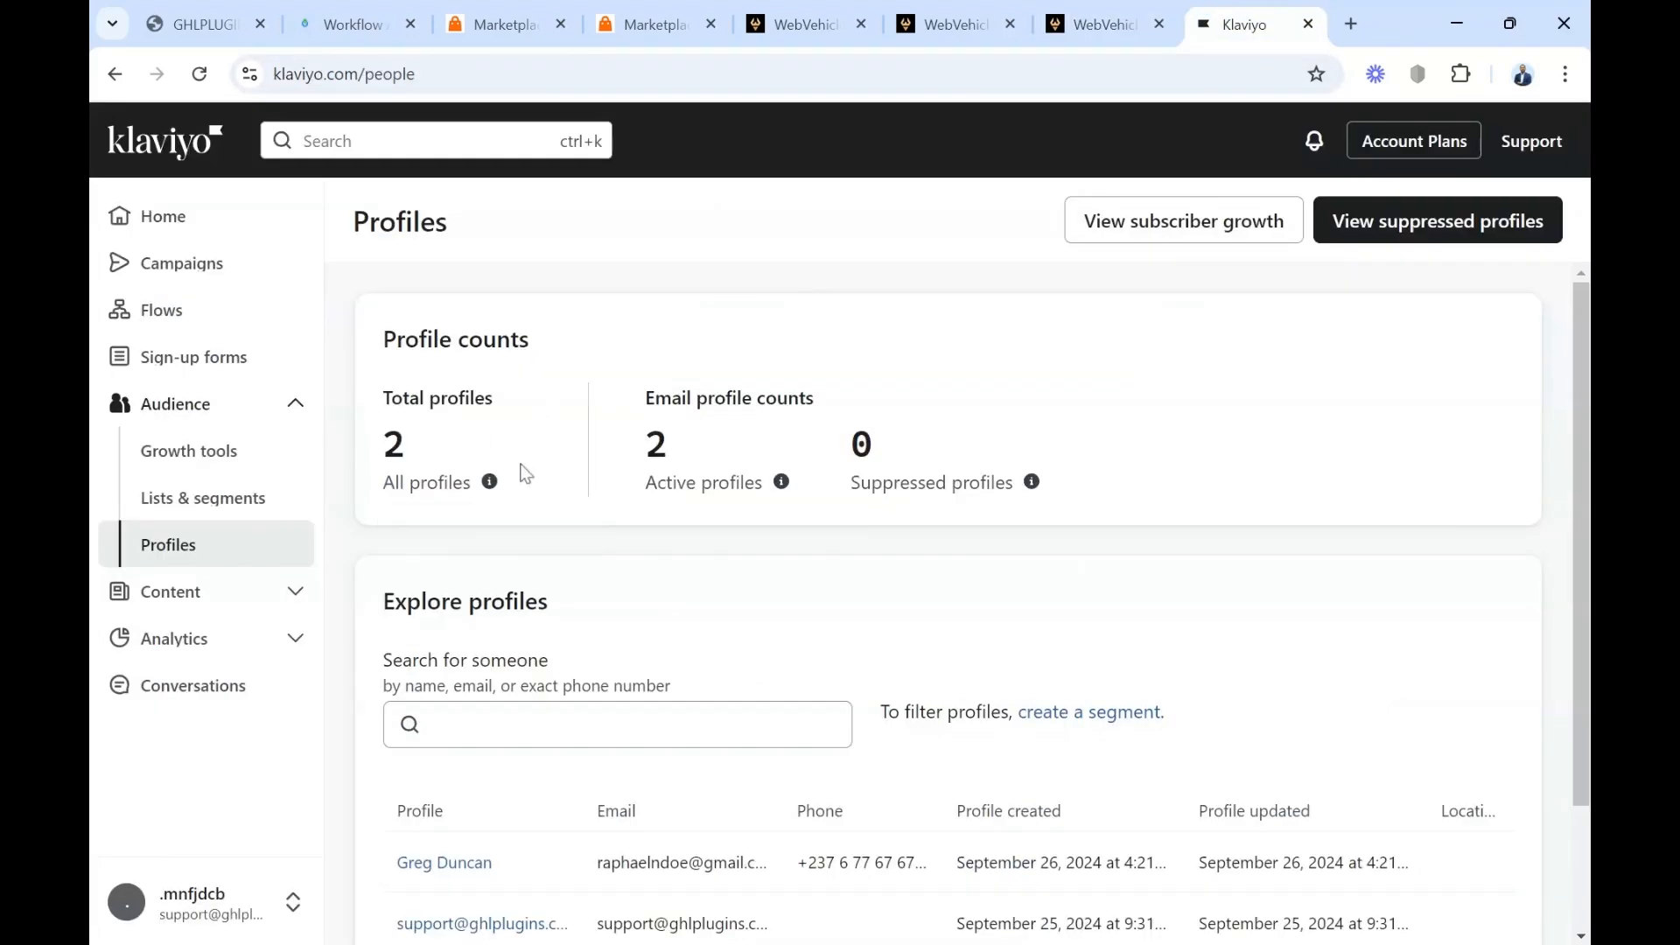
pyautogui.scroll(-2, 537, 437)
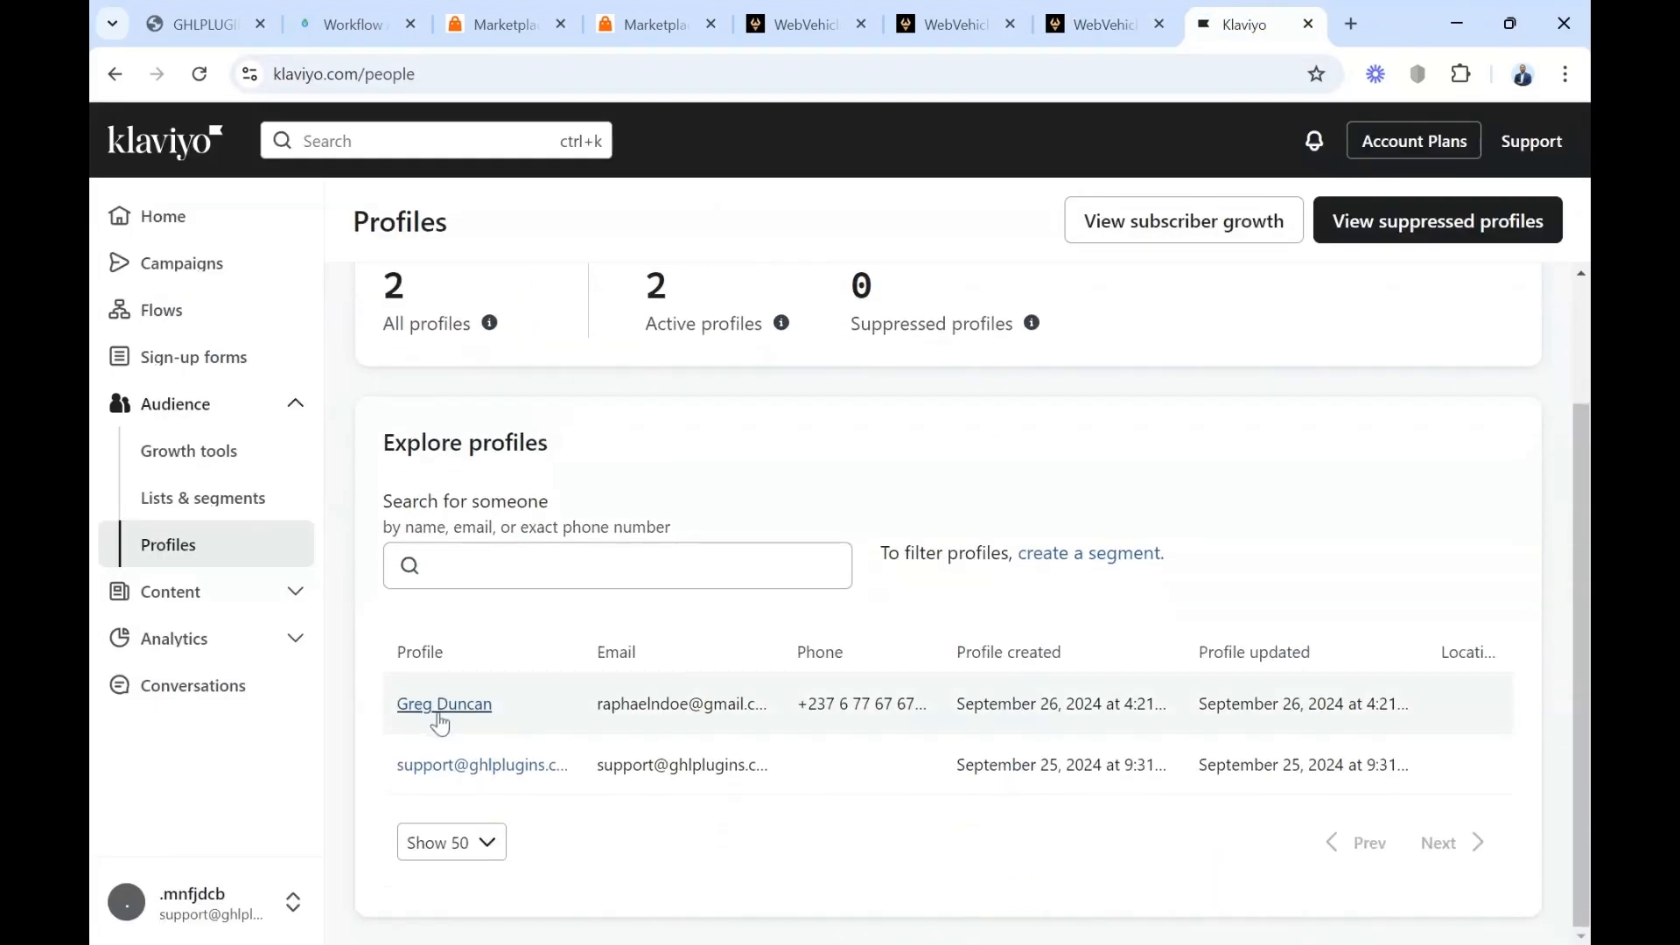